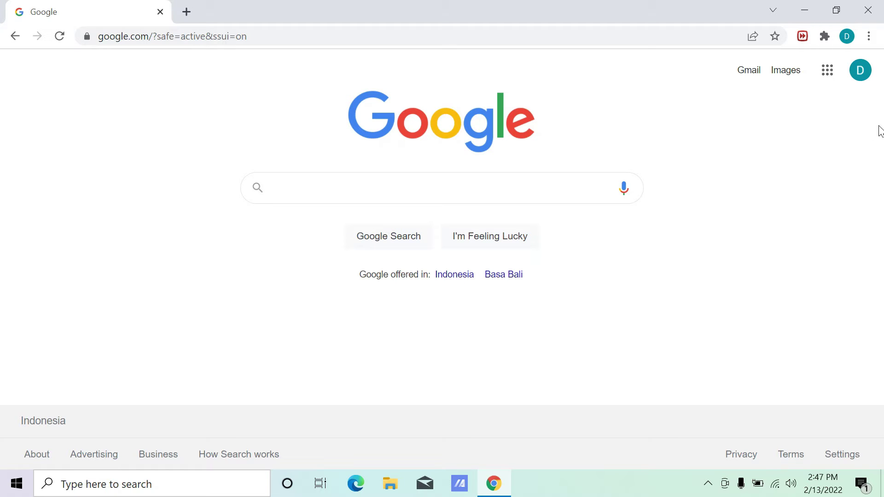
# Step: Search Google for "pendaftaran ppg kemdikbud" and open the Pendaftaran PPG Kemdikbud site
pyautogui.click(362, 189)
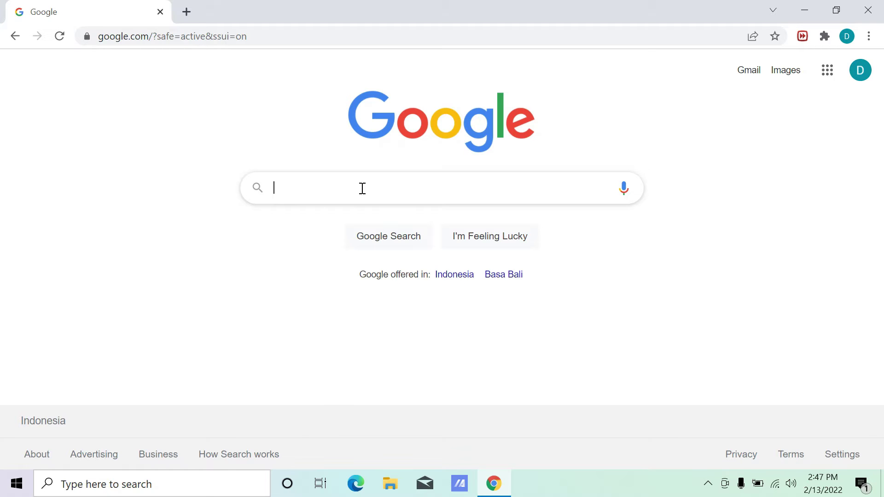
pyautogui.write('penda')
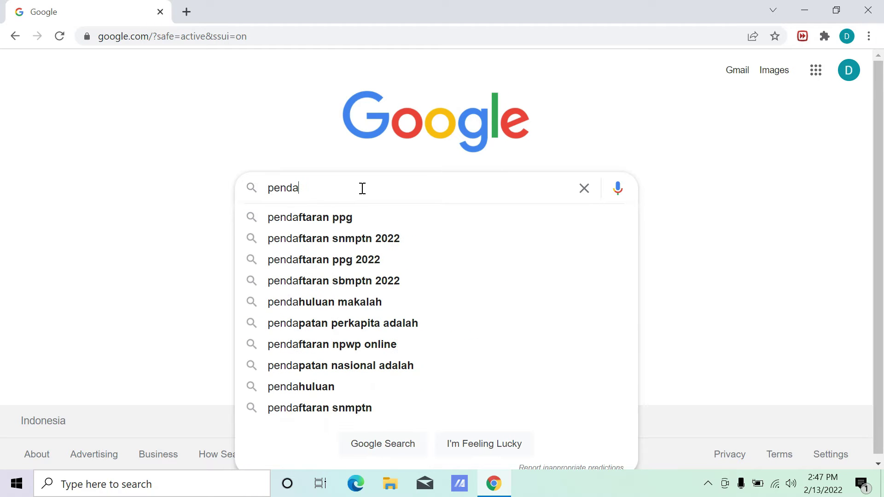
pyautogui.write('tar')
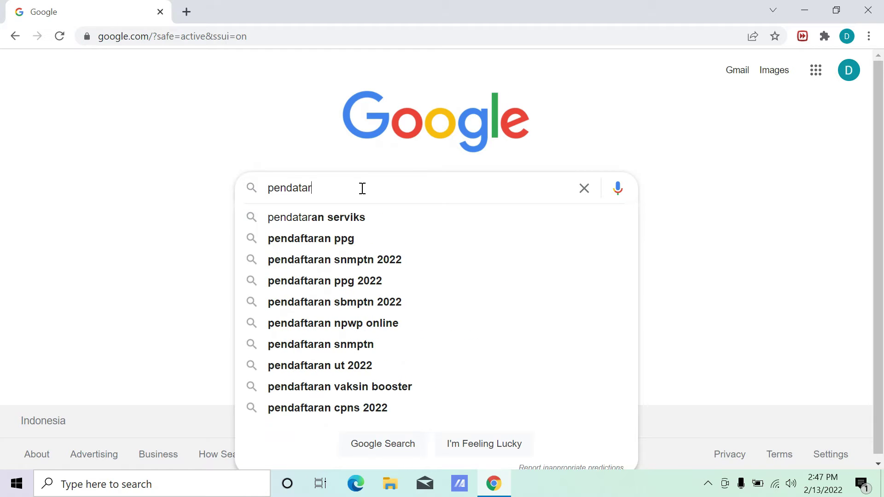
pyautogui.write('an ppg ')
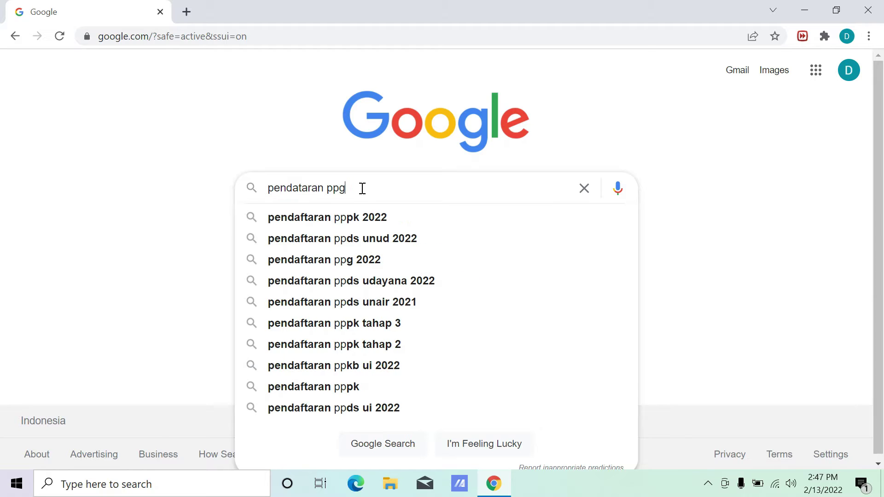
pyautogui.write('ke')
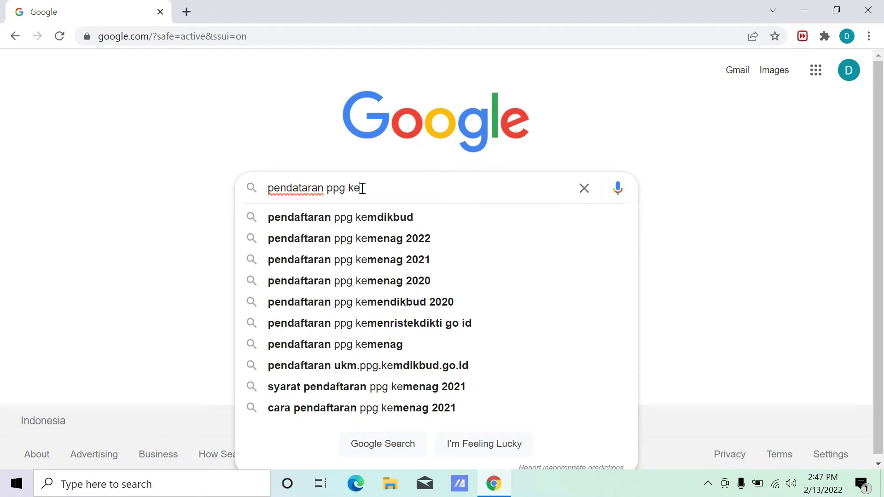
pyautogui.click(369, 218)
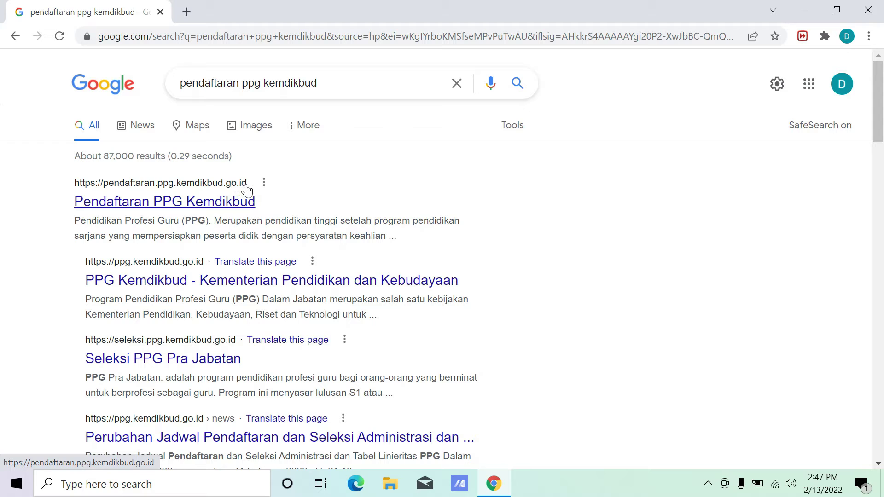
pyautogui.click(164, 197)
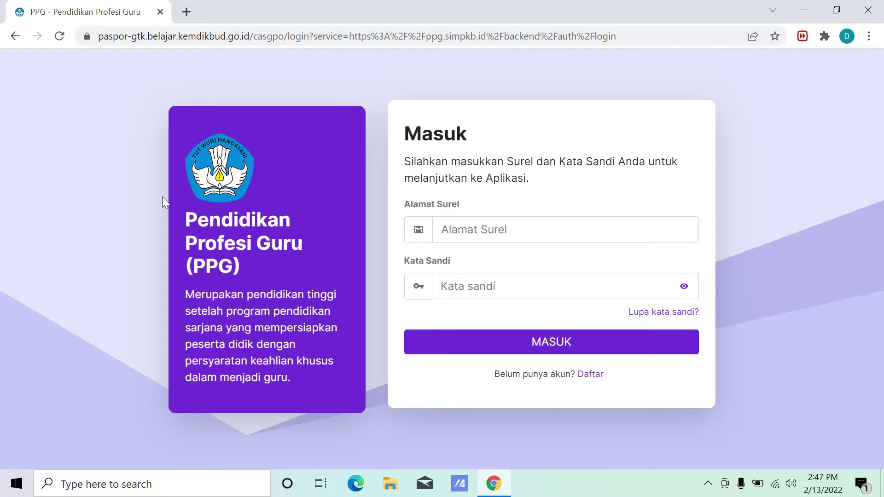
# Step: Sign in to the PPG portal by entering the account identifier in Alamat Surel and the account password in Kata Sandi
pyautogui.click(465, 228)
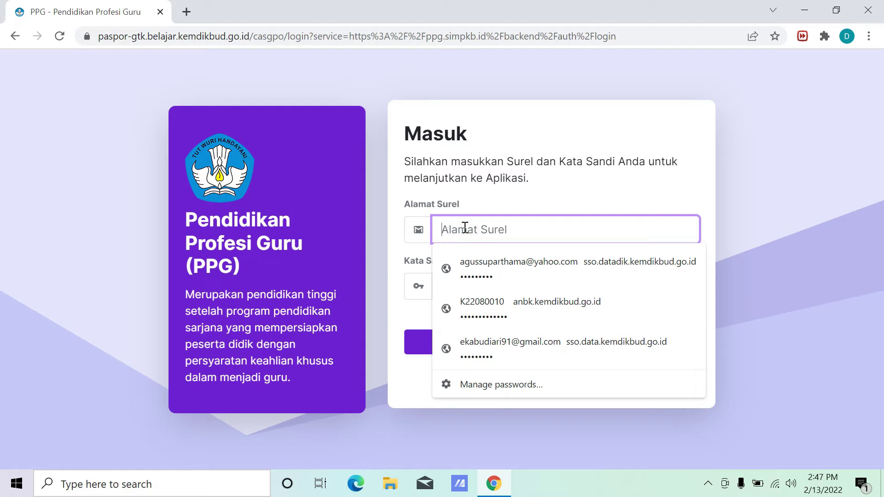
pyautogui.hotkey('ctrl', 'v')
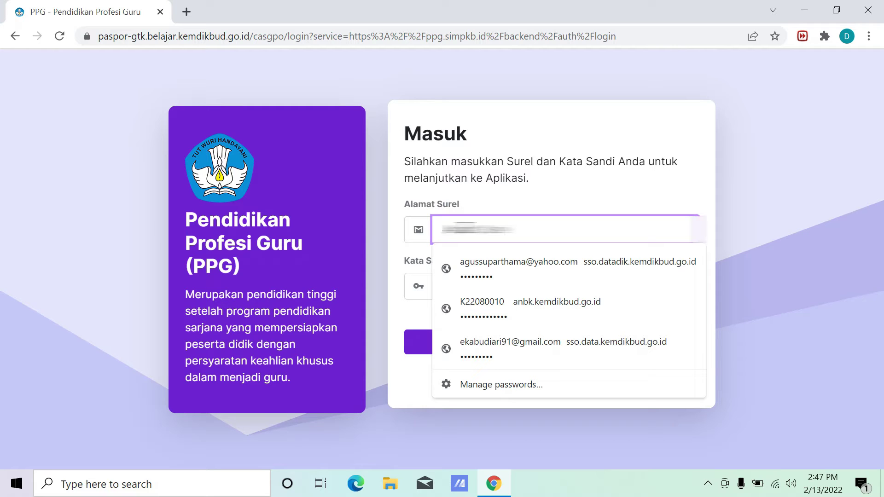
pyautogui.write('•••')
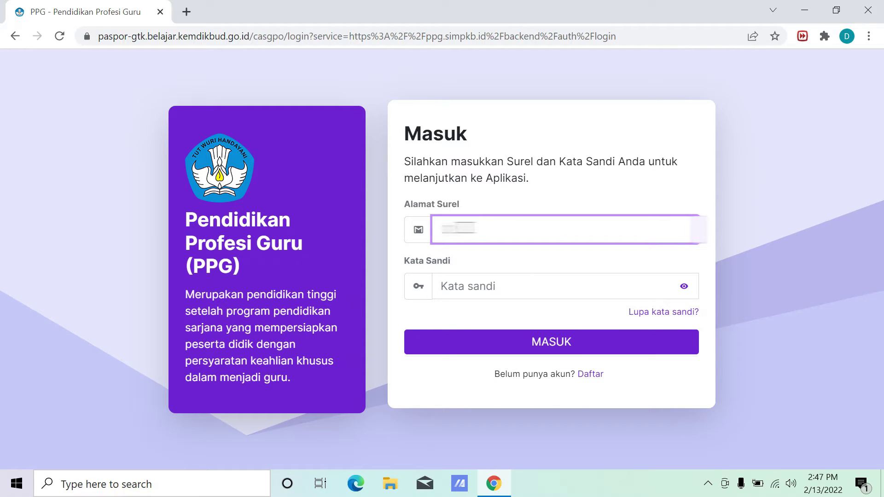
pyautogui.write('•••••••••')
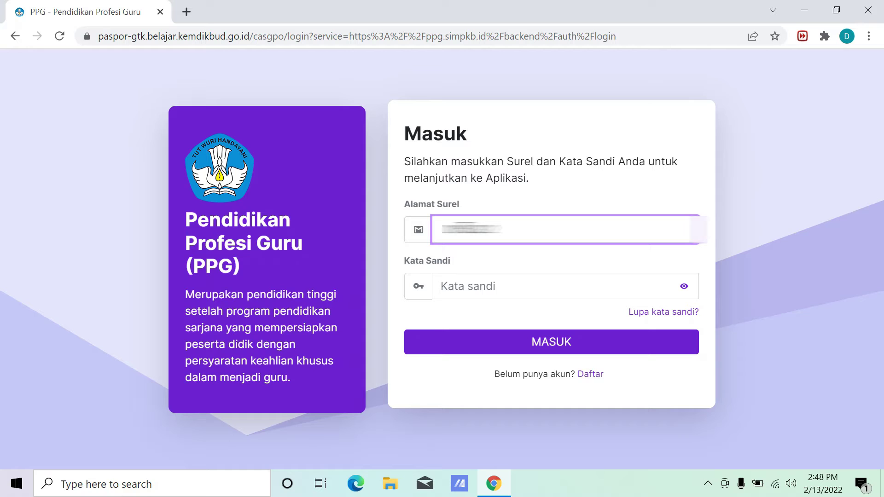
pyautogui.write('•••')
pyautogui.click(534, 289)
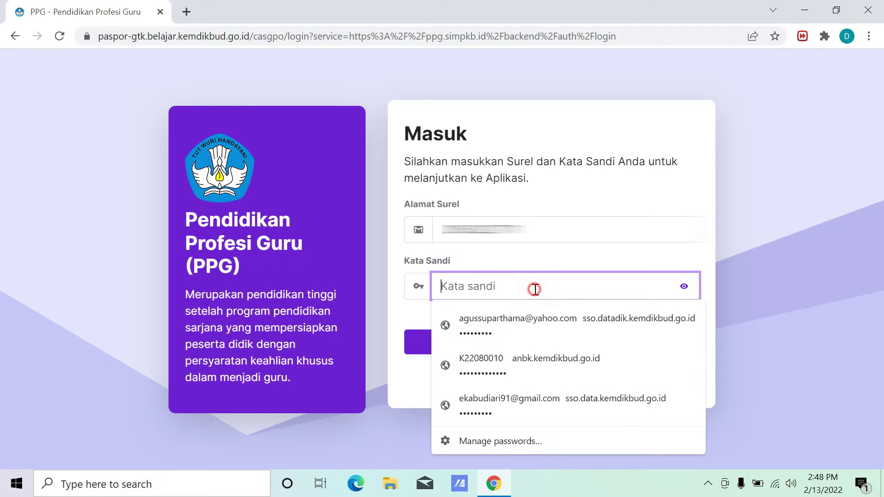
pyautogui.write('•')
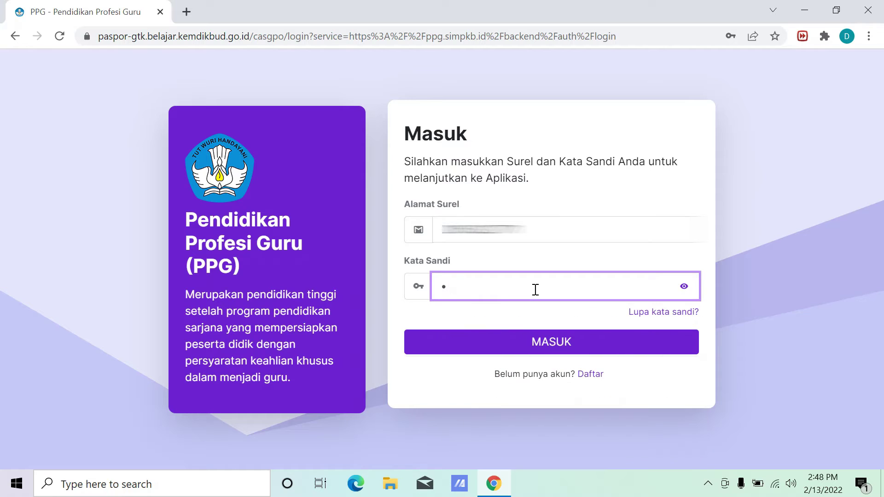
pyautogui.write('••••')
pyautogui.click(563, 344)
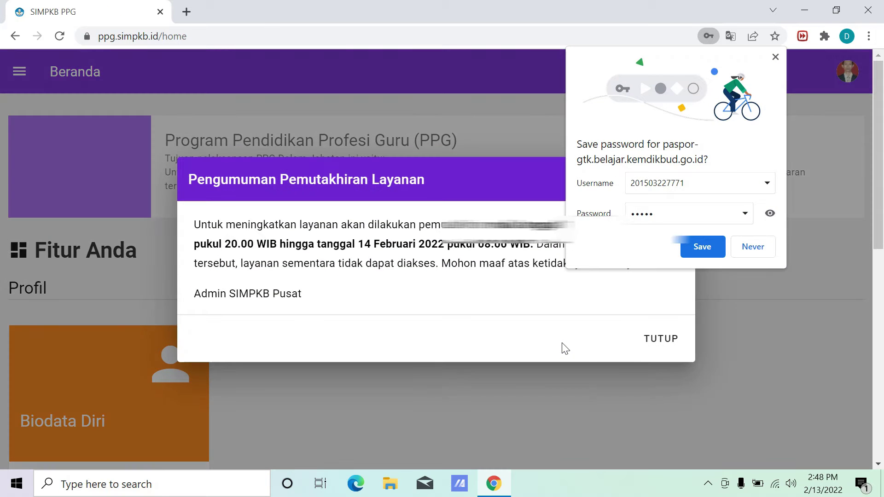
# Step: Decline saving the password in the browser and close the Pengumuman Pemutakhiran Layanan announcement
pyautogui.click(750, 245)
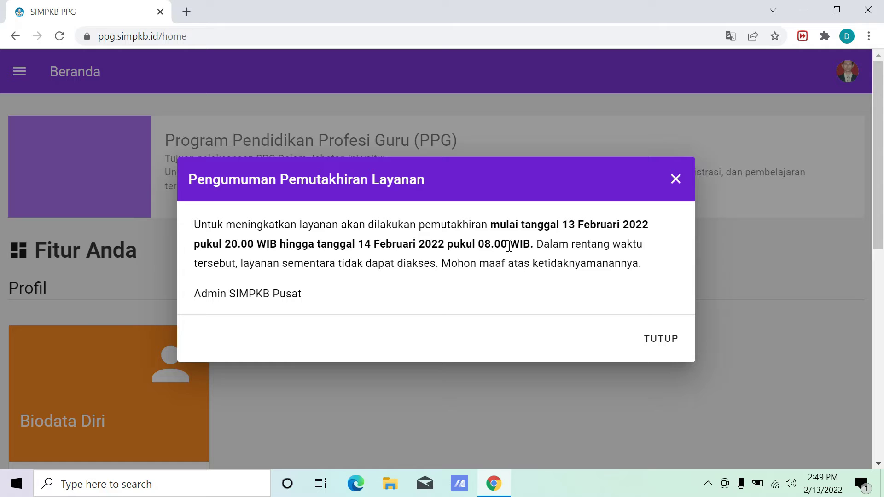
pyautogui.click(659, 337)
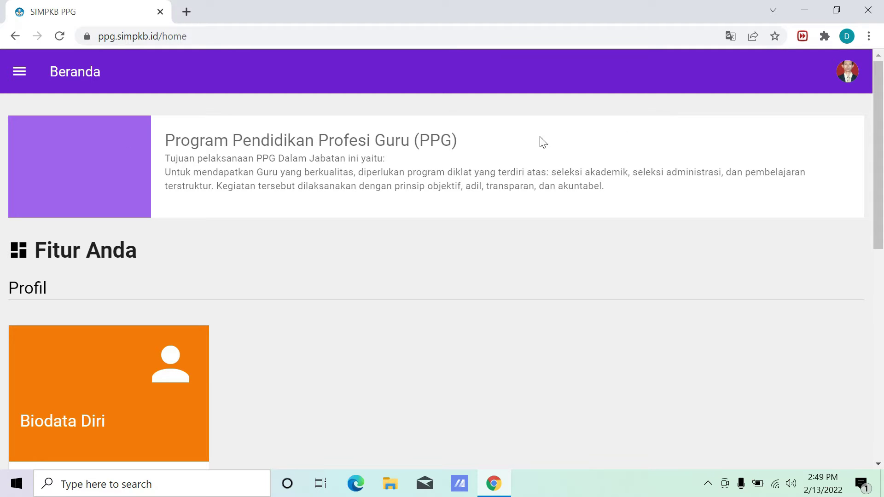
# Step: Open the Biodata Diri feature in the Profil section of the home page
pyautogui.moveTo(878, 174); pyautogui.dragTo(882, 273)
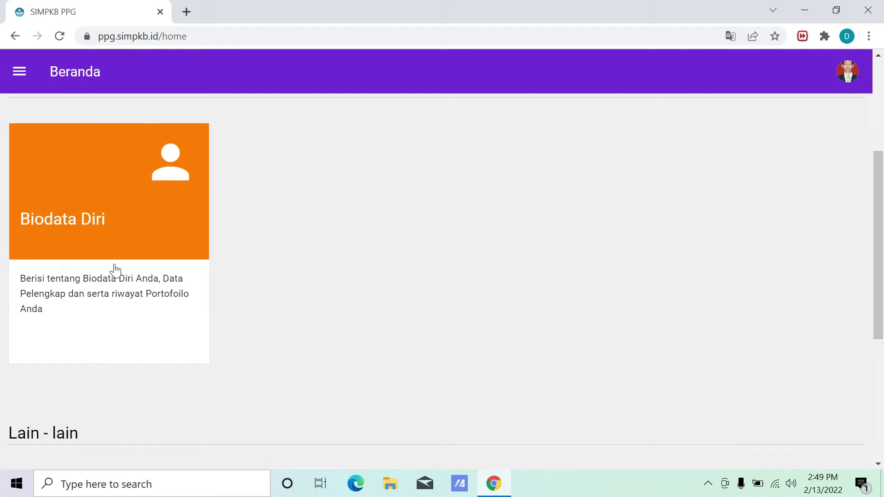
pyautogui.moveTo(878, 245); pyautogui.dragTo(881, 204)
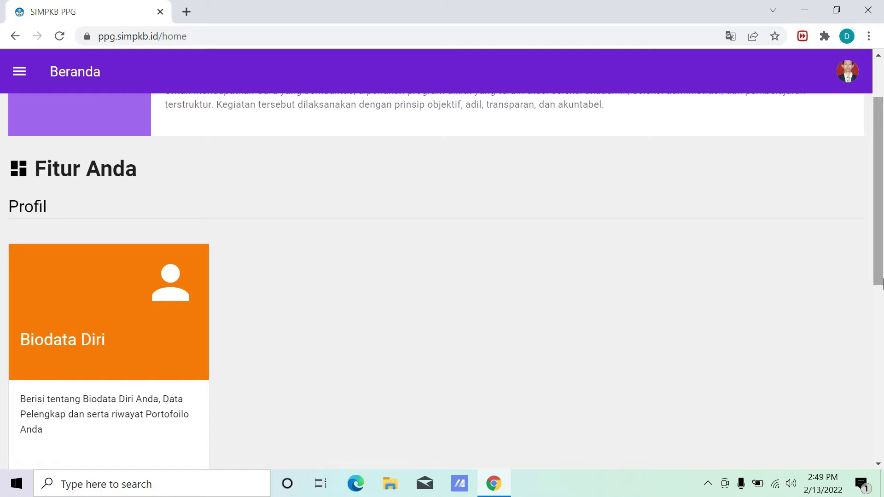
pyautogui.moveTo(880, 266); pyautogui.dragTo(881, 239)
pyautogui.scroll(-1, 386, 313)
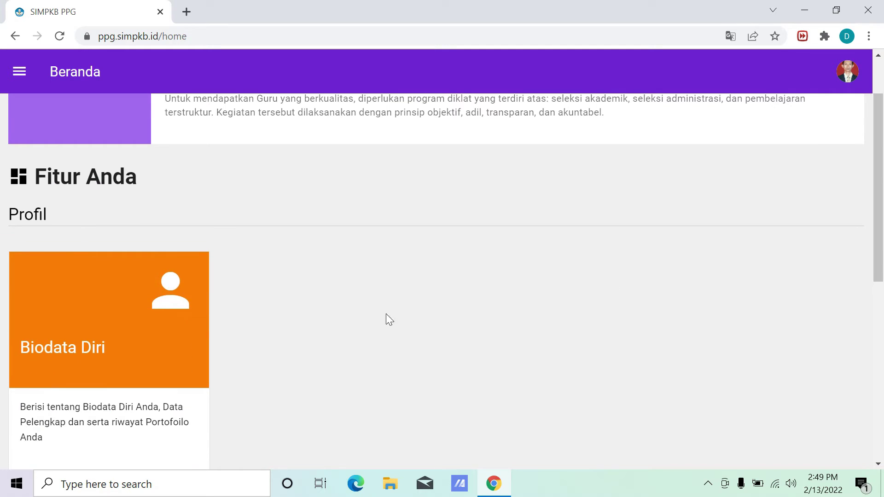
pyautogui.click(110, 336)
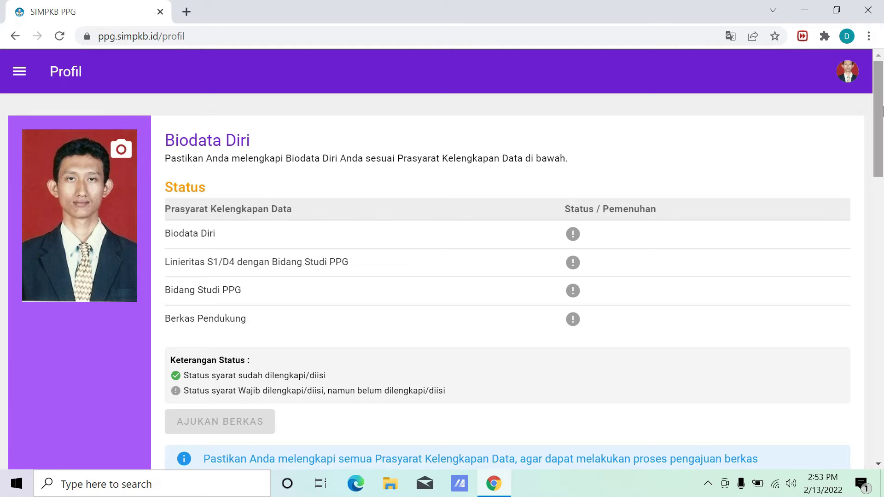
# Step: Download the Pakta Integritas letter template from the Informasi Unduh Template Surat section of the profile page
pyautogui.moveTo(882, 109); pyautogui.dragTo(882, 106)
pyautogui.moveTo(882, 102); pyautogui.dragTo(882, 198)
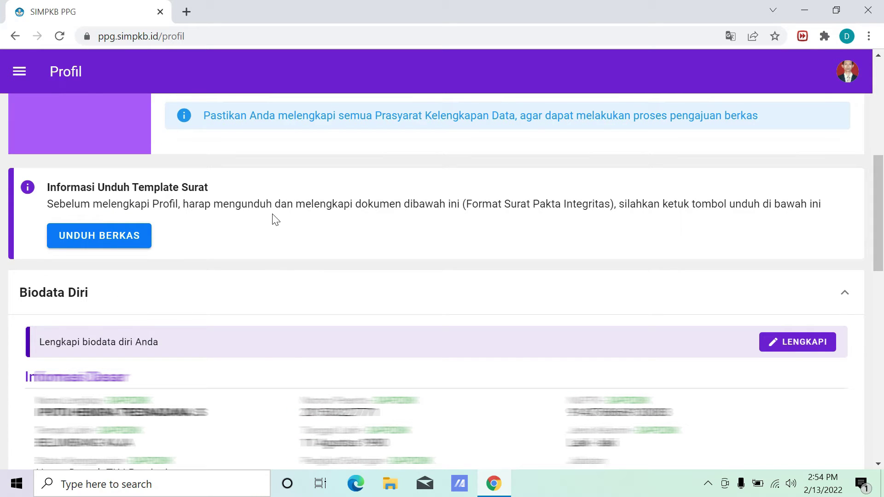
pyautogui.click(117, 237)
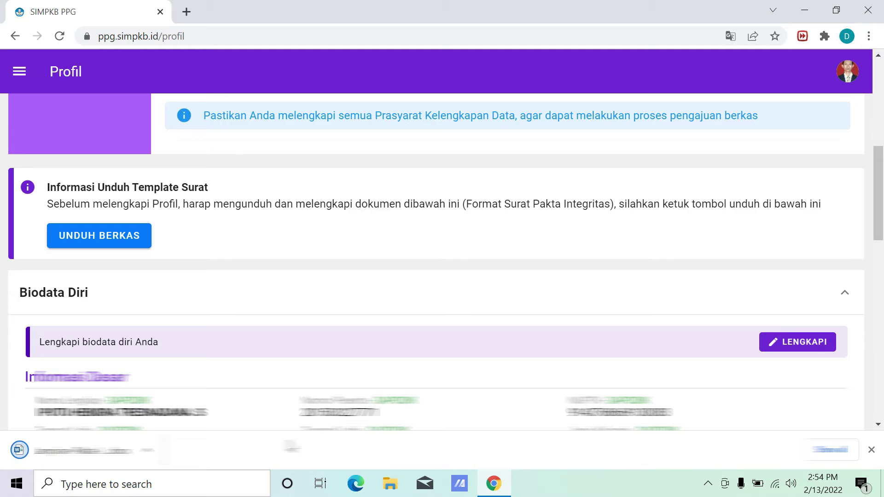
# Step: Open the downloaded Lampiran-Pakta-Integritas-PPG-Daljab-2022 document in Word and enable editing
pyautogui.click(147, 449)
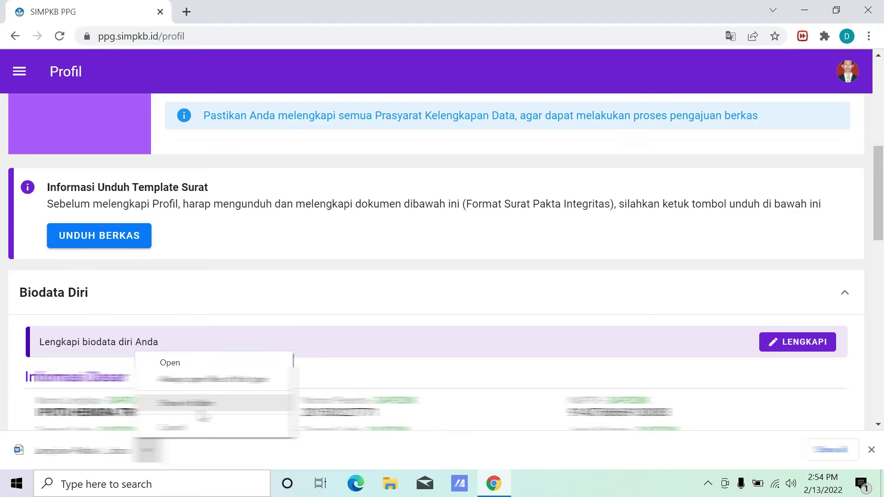
pyautogui.click(180, 363)
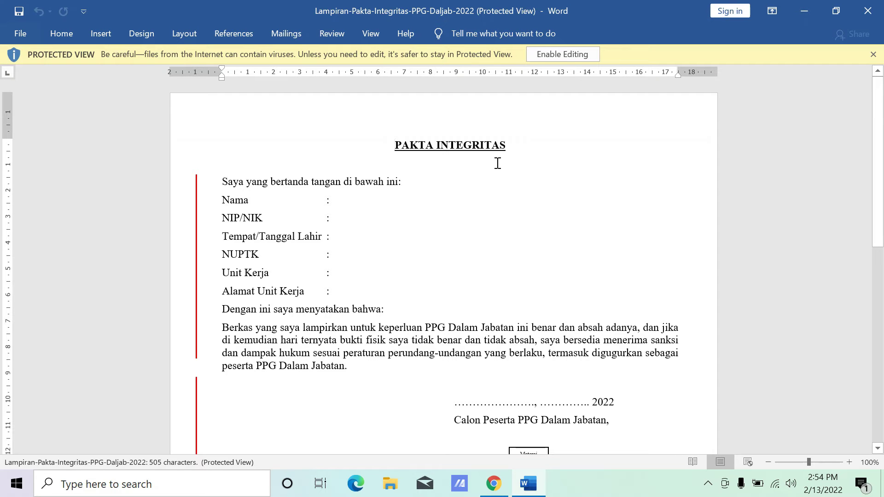
pyautogui.click(550, 59)
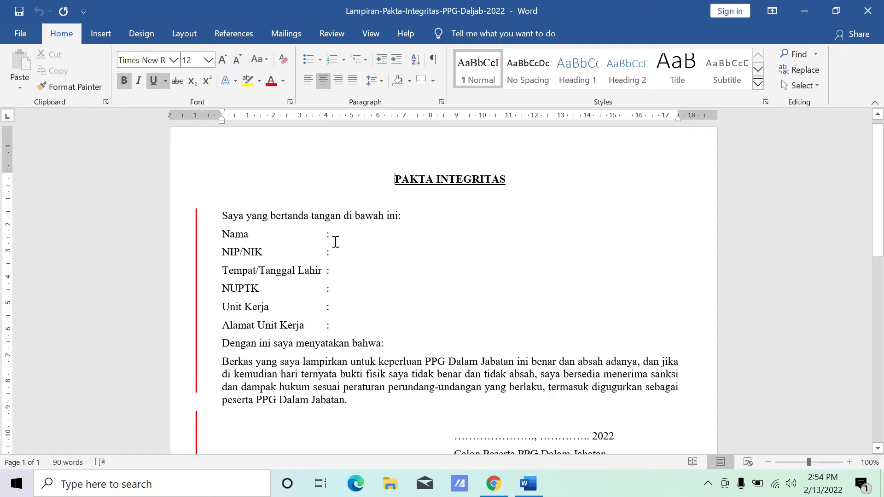
# Step: Examine the identity fields of the Pakta Integritas form, from Nama and NIP/NIK down to Alamat Unit Kerja
pyautogui.click(336, 241)
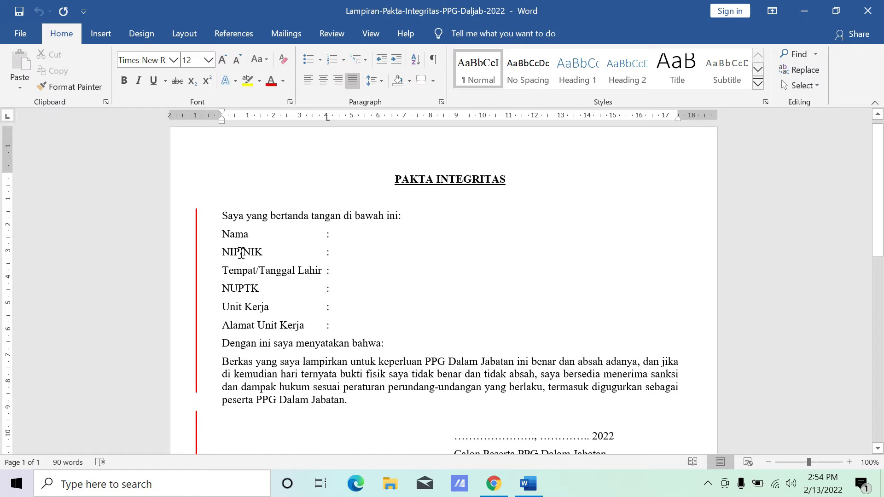
pyautogui.click(239, 254)
pyautogui.click(339, 256)
pyautogui.scroll(-1, 880, 221)
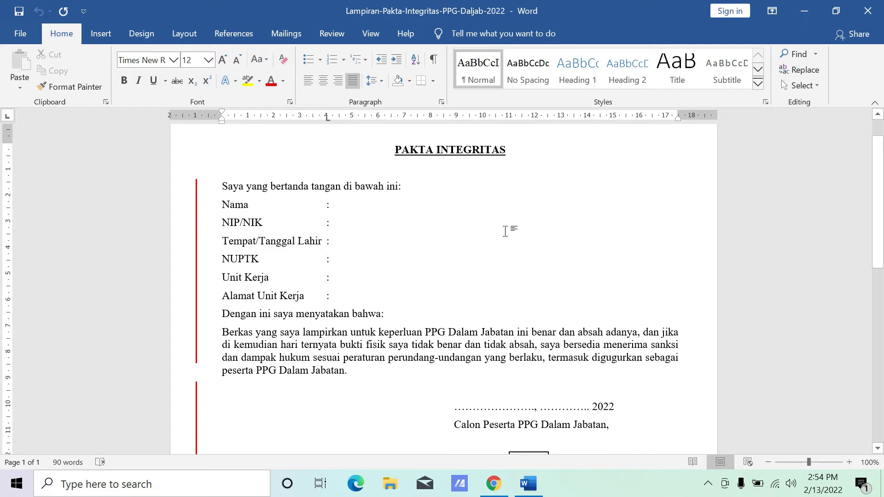
pyautogui.click(336, 243)
pyautogui.click(342, 260)
pyautogui.click(339, 277)
pyautogui.click(339, 296)
# Step: Review the place and date line, the stamp box and the signature block of the Pakta Integritas against the fields above
pyautogui.scroll(-3, 499, 237)
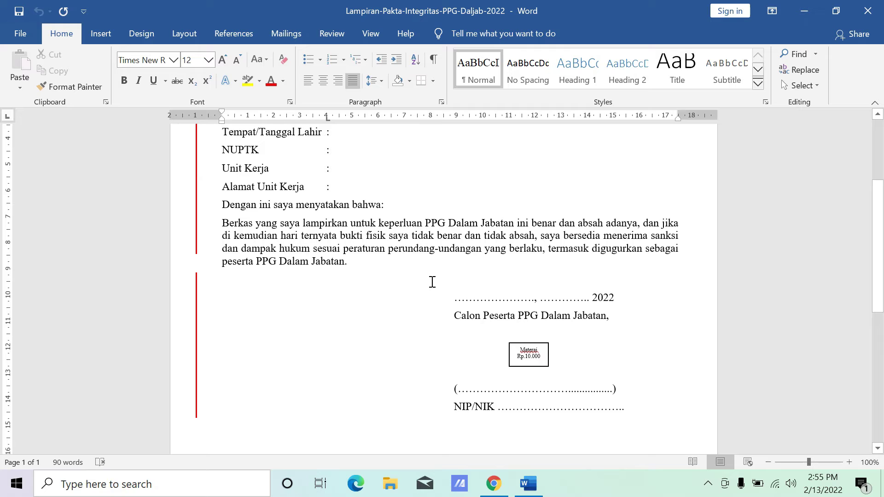
pyautogui.moveTo(456, 297); pyautogui.dragTo(530, 304)
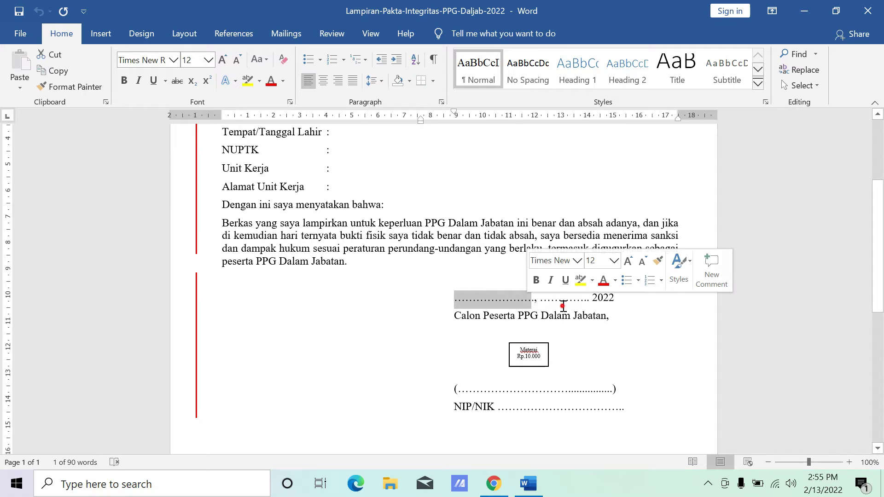
pyautogui.click(564, 304)
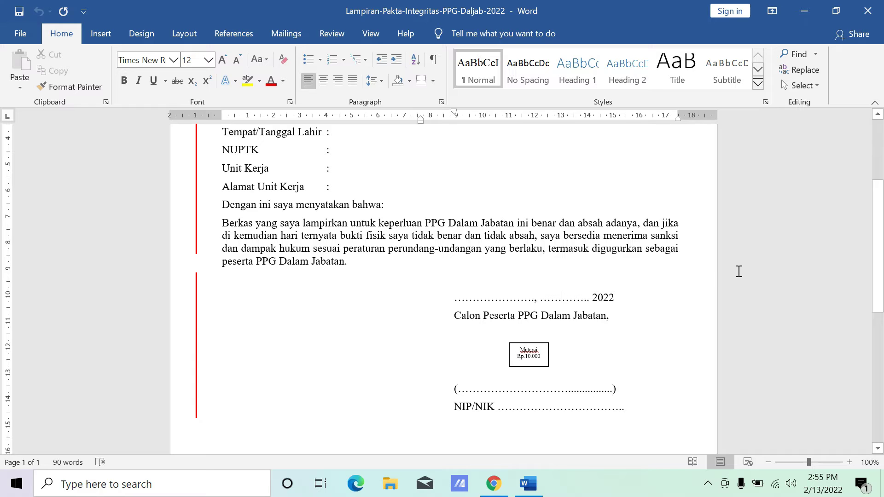
pyautogui.click(881, 241)
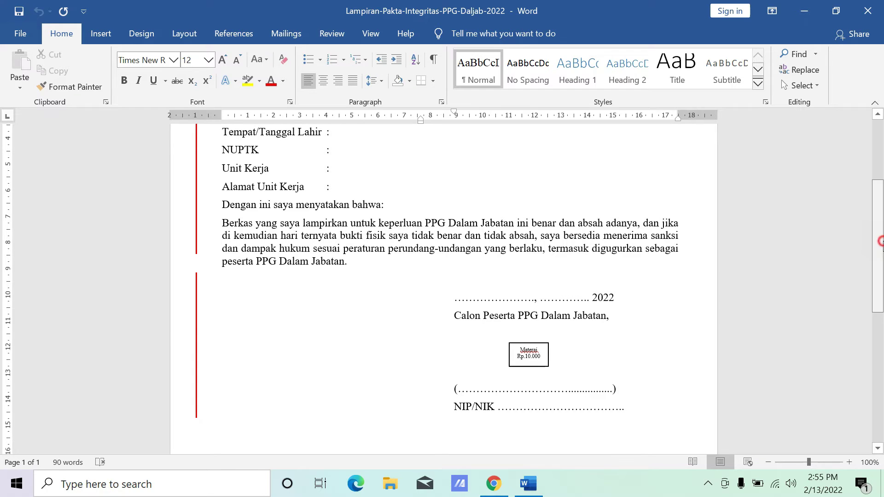
pyautogui.moveTo(882, 247)
pyautogui.mouseDown()
pyautogui.moveTo(883, 373)
pyautogui.moveTo(882, 207)
pyautogui.moveTo(882, 224)
pyautogui.mouseUp()
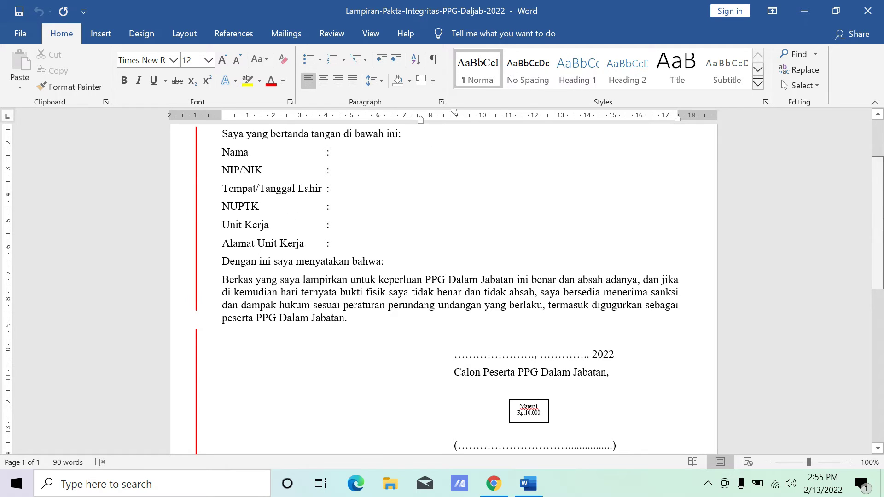
pyautogui.scroll(-1, 622, 318)
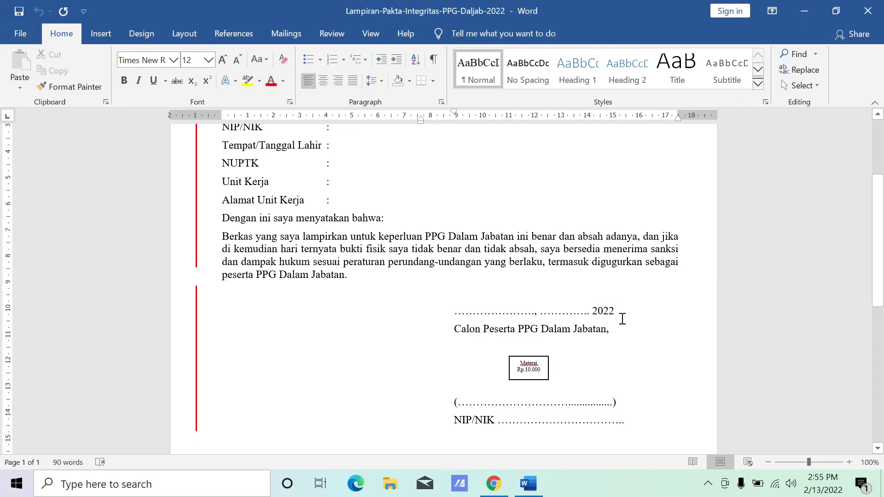
pyautogui.moveTo(882, 225); pyautogui.dragTo(882, 181)
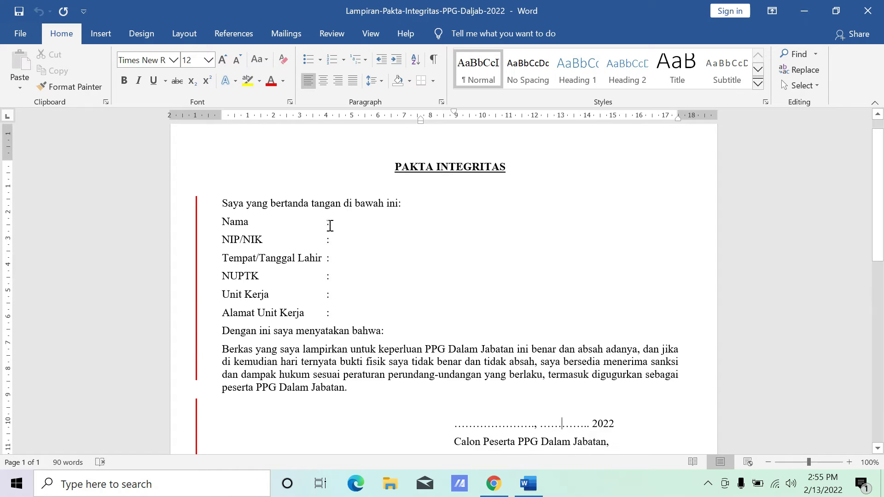
pyautogui.moveTo(877, 230); pyautogui.dragTo(877, 324)
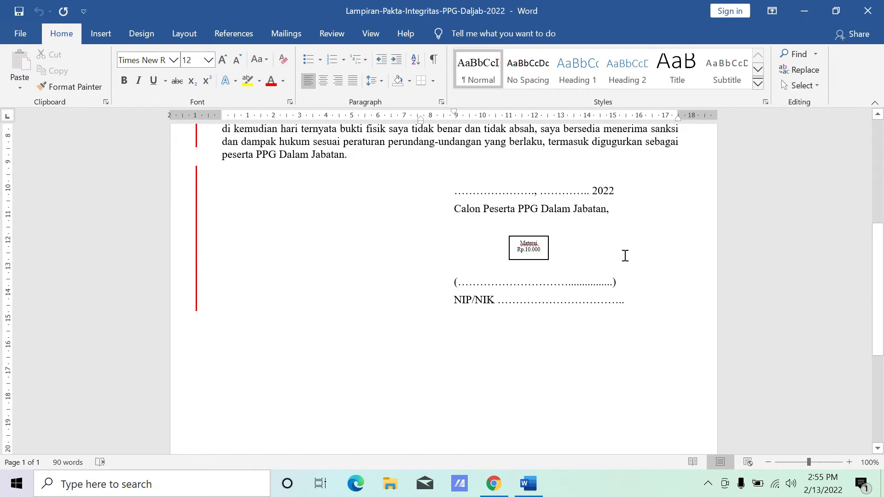
# Step: Nudge the Materai stamp box slightly to the left and recheck the whole Pakta Integritas from title to signature block
pyautogui.moveTo(519, 237); pyautogui.dragTo(506, 237)
pyautogui.moveTo(880, 280); pyautogui.dragTo(880, 175)
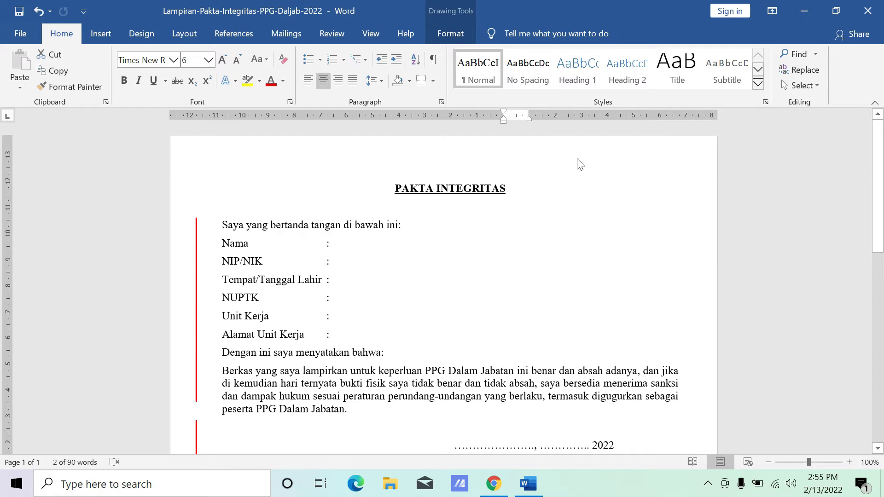
pyautogui.scroll(-5, 578, 159)
pyautogui.scroll(5, 553, 154)
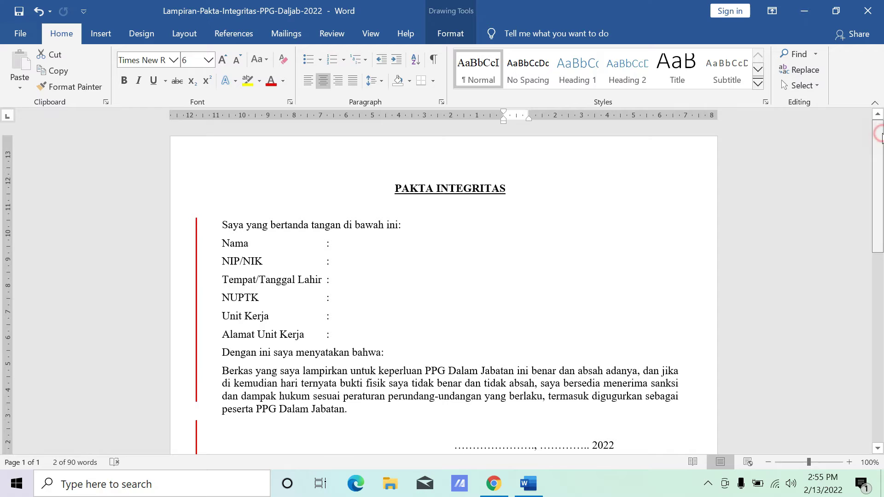
pyautogui.moveTo(882, 134); pyautogui.dragTo(882, 152)
pyautogui.scroll(-3, 565, 242)
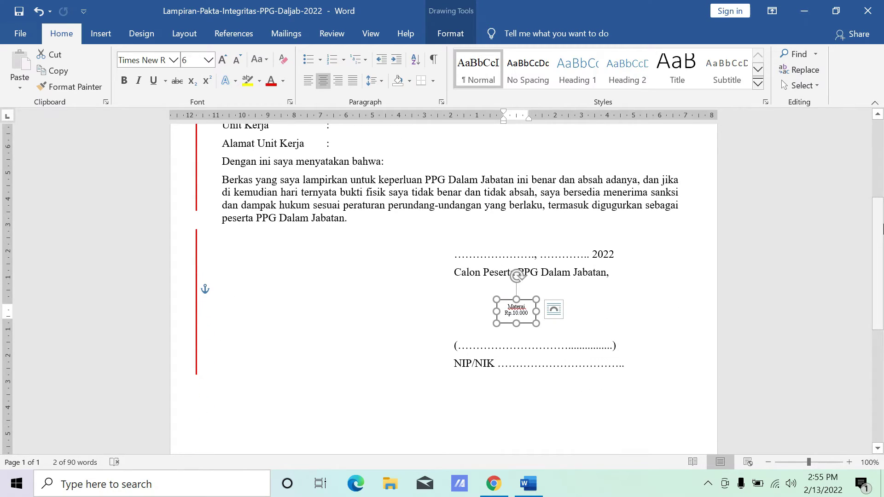
pyautogui.moveTo(880, 233); pyautogui.dragTo(877, 161)
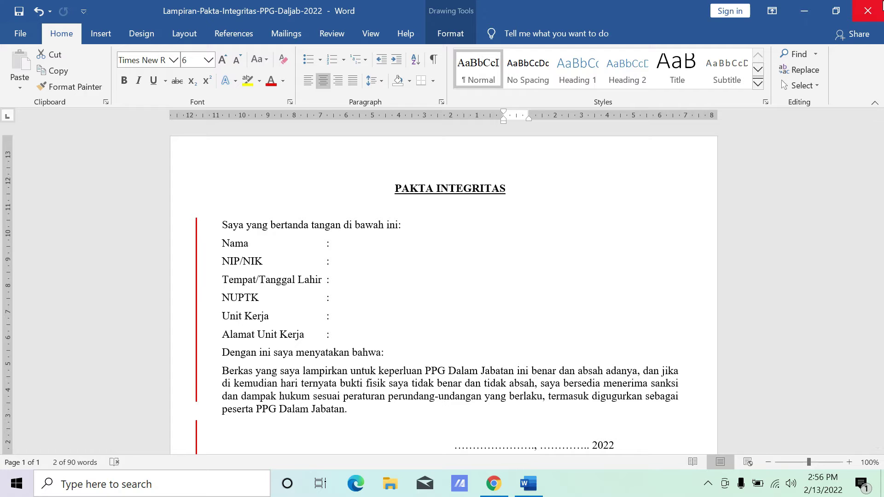
# Step: Close the Pakta Integritas document and open the form for completing the biodata on the SIMPKB PPG profile page
pyautogui.click(867, 11)
pyautogui.click(434, 274)
pyautogui.moveTo(878, 164); pyautogui.dragTo(876, 225)
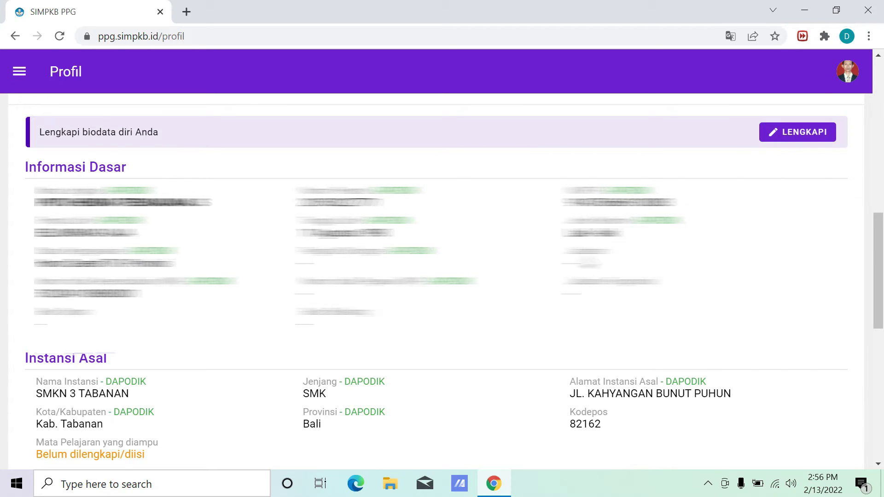
pyautogui.moveTo(881, 256)
pyautogui.mouseDown()
pyautogui.moveTo(880, 275)
pyautogui.moveTo(881, 239)
pyautogui.mouseUp()
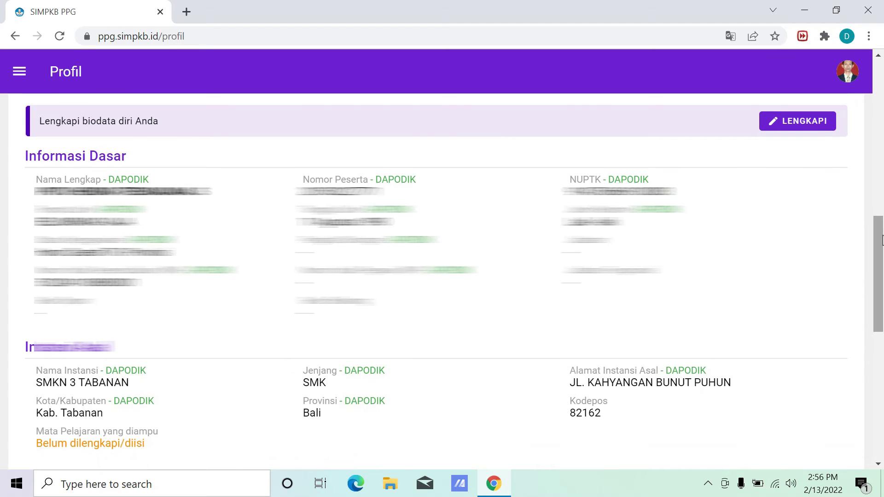
pyautogui.click(793, 133)
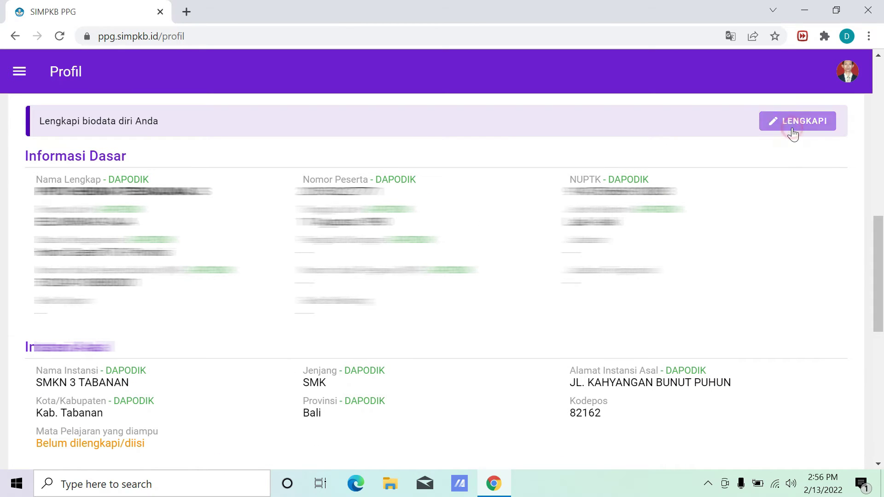
# Step: Examine the Jabatan and Gelar Depan fields and the Jabatan Fungsional options in the Biodata Diri section
pyautogui.moveTo(881, 159); pyautogui.dragTo(882, 129)
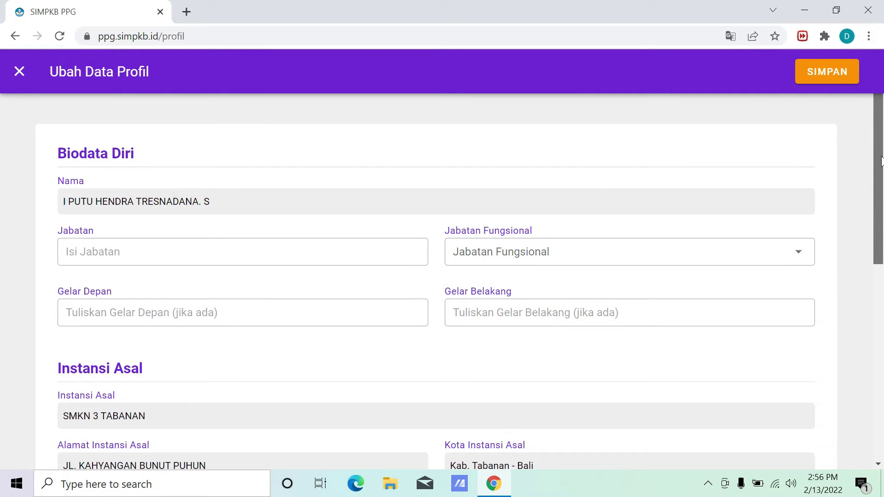
pyautogui.moveTo(881, 161); pyautogui.dragTo(881, 174)
pyautogui.click(151, 233)
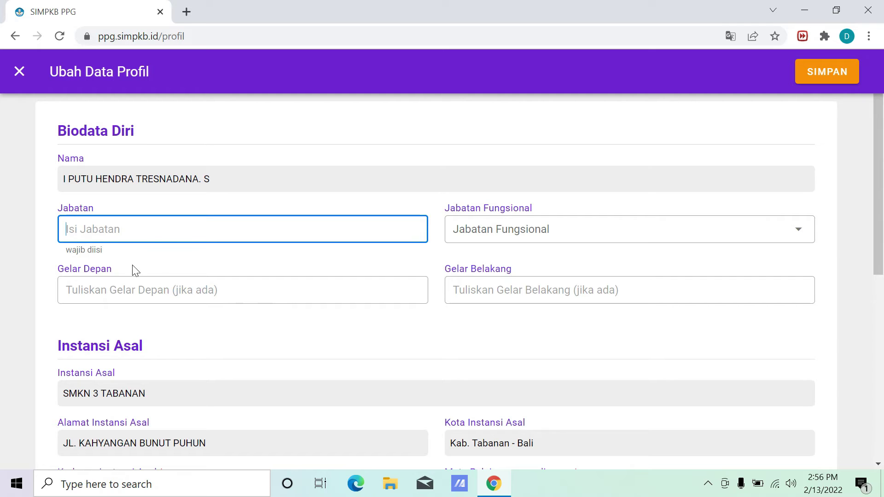
pyautogui.click(496, 237)
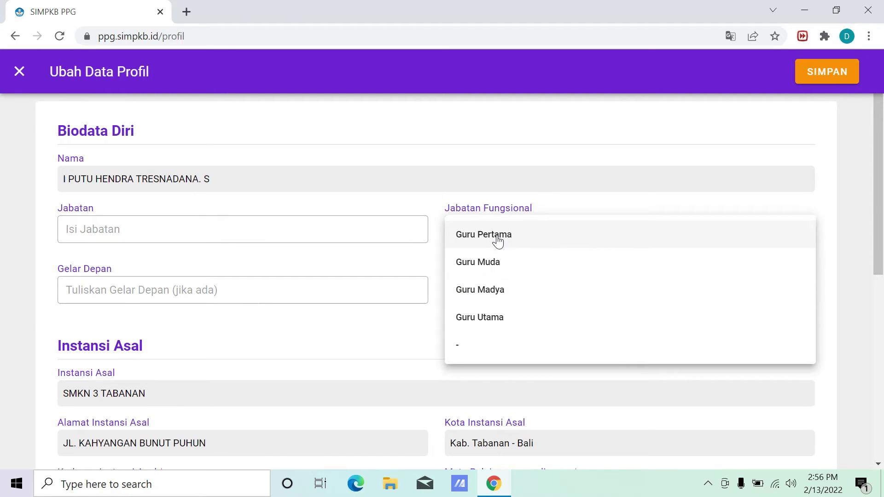
pyautogui.click(834, 208)
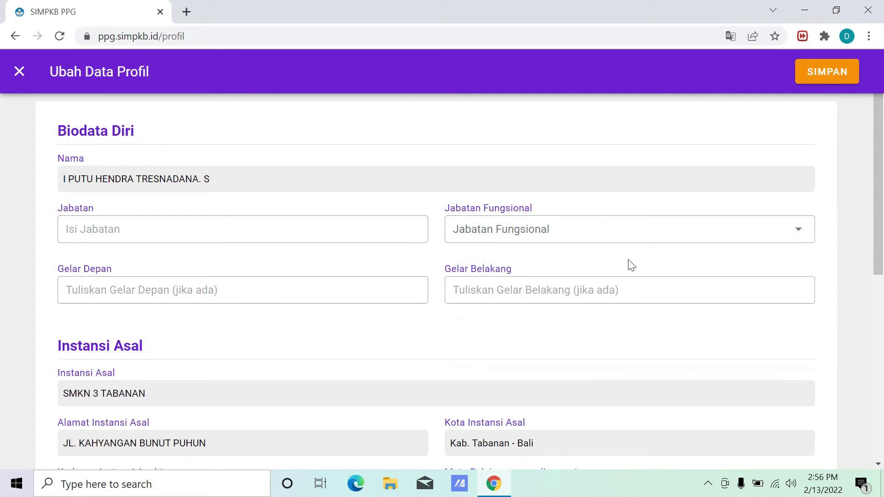
pyautogui.click(235, 238)
pyautogui.click(197, 283)
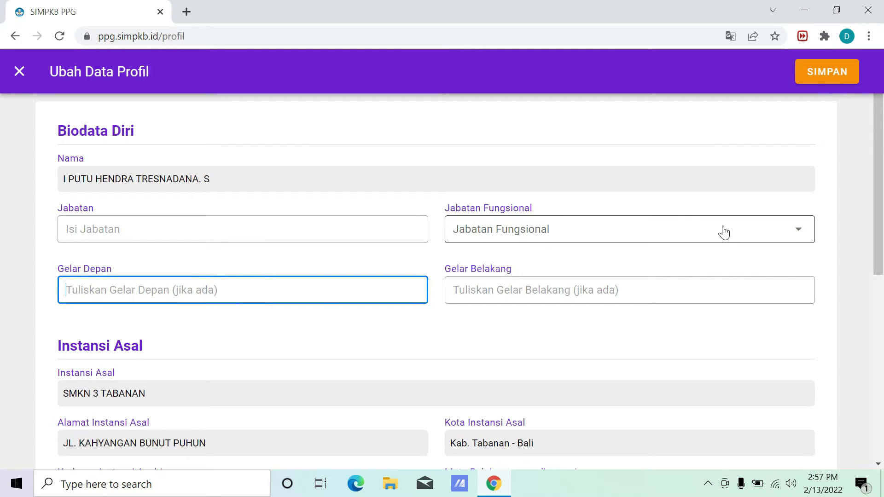
pyautogui.click(712, 236)
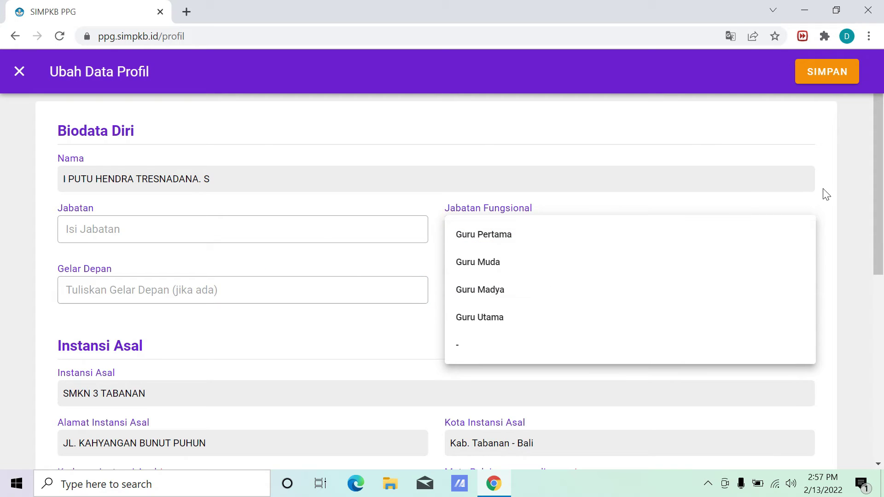
pyautogui.click(851, 172)
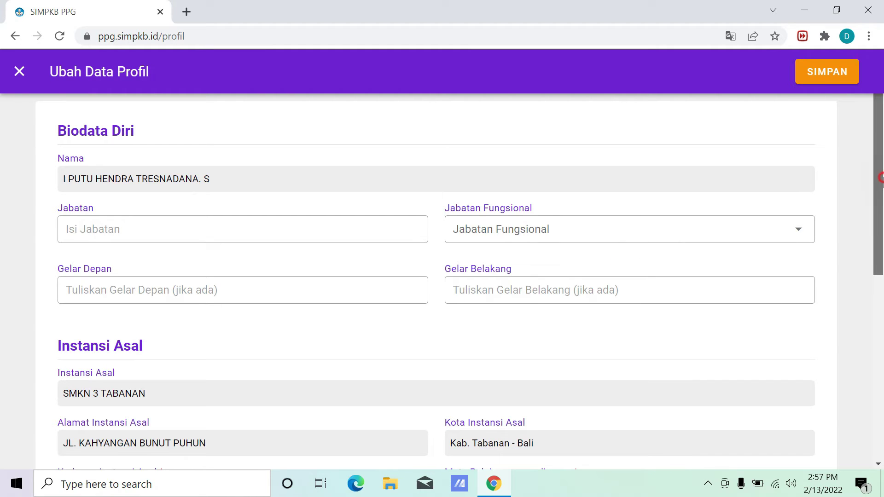
pyautogui.scroll(-1, 723, 198)
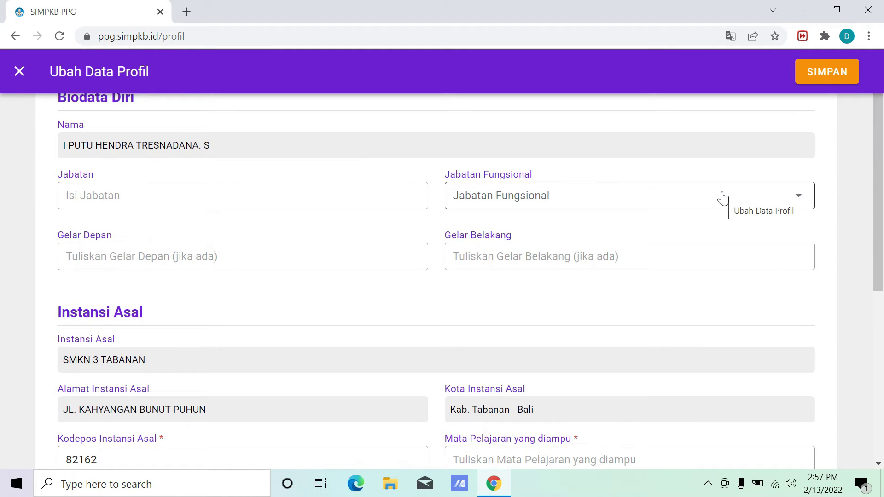
# Step: Set Jabatan Fungsional to "-" in the Biodata Diri section
pyautogui.click(662, 200)
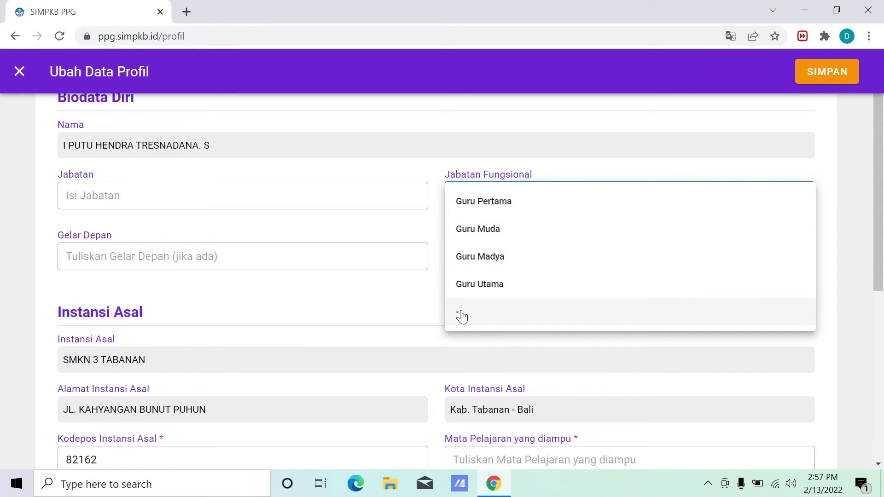
pyautogui.click(835, 187)
pyautogui.click(683, 189)
pyautogui.click(475, 317)
pyautogui.click(868, 189)
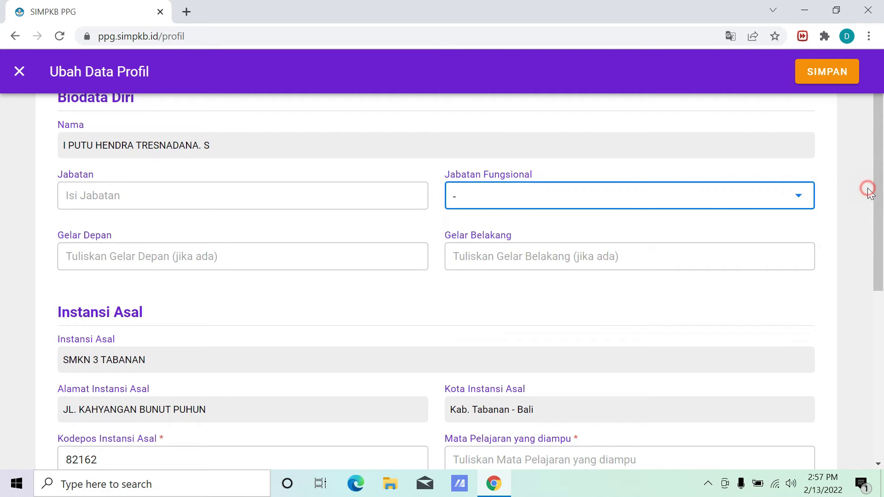
# Step: Examine the Mata Pelajaran yang diampu field and the list of banks offered for Nama Bank
pyautogui.moveTo(878, 184); pyautogui.dragTo(860, 274)
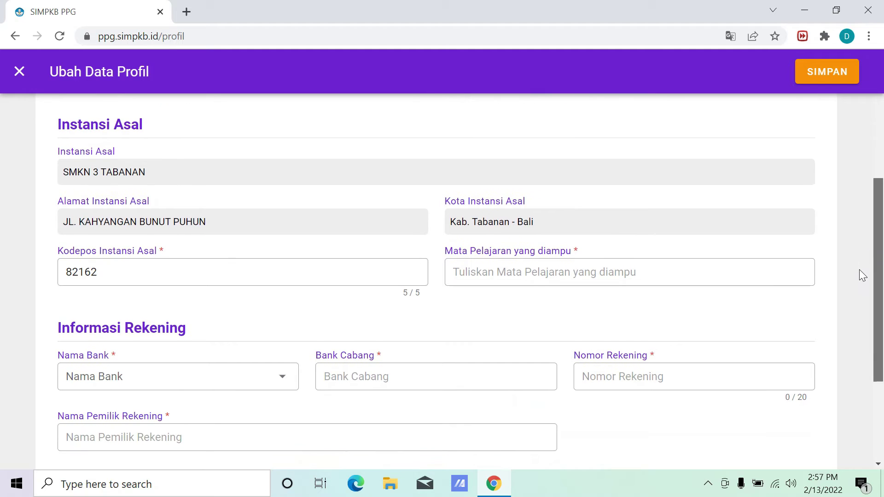
pyautogui.click(477, 276)
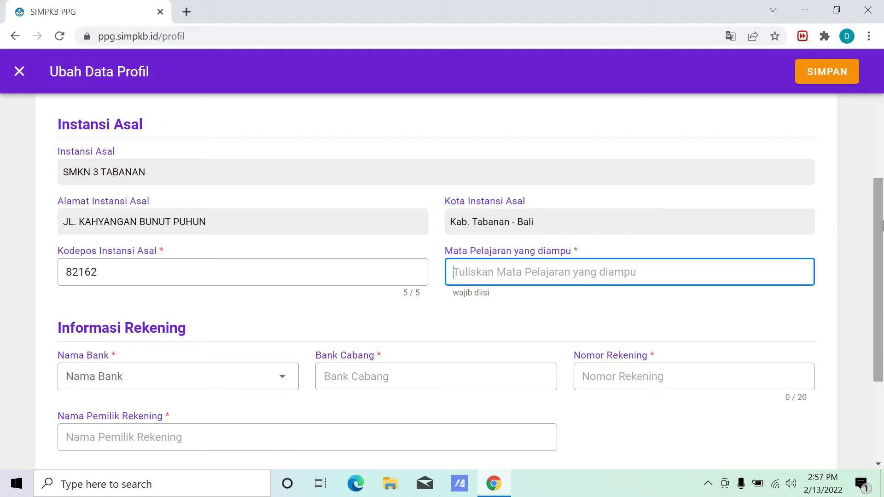
pyautogui.moveTo(877, 231); pyautogui.dragTo(877, 273)
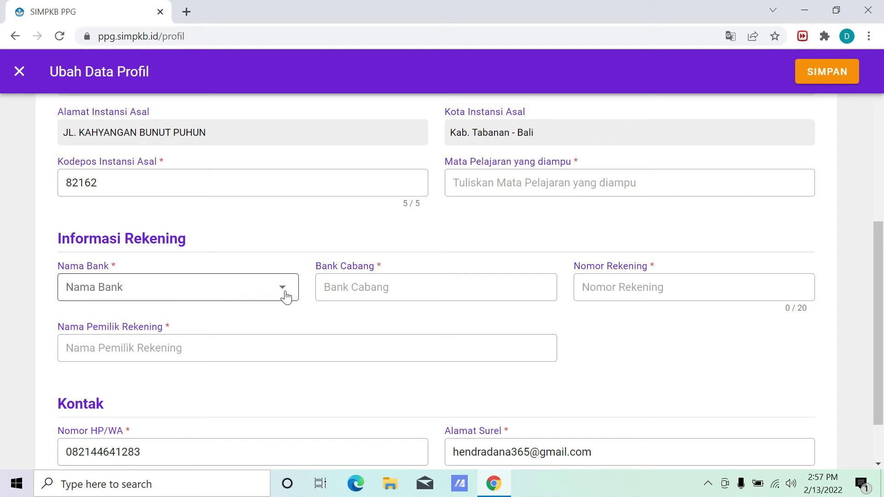
pyautogui.click(228, 288)
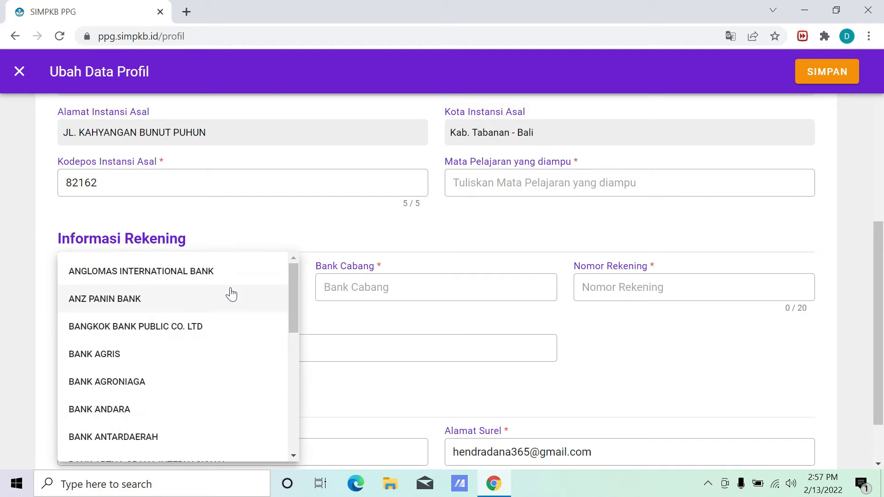
pyautogui.scroll(-7, 294, 311)
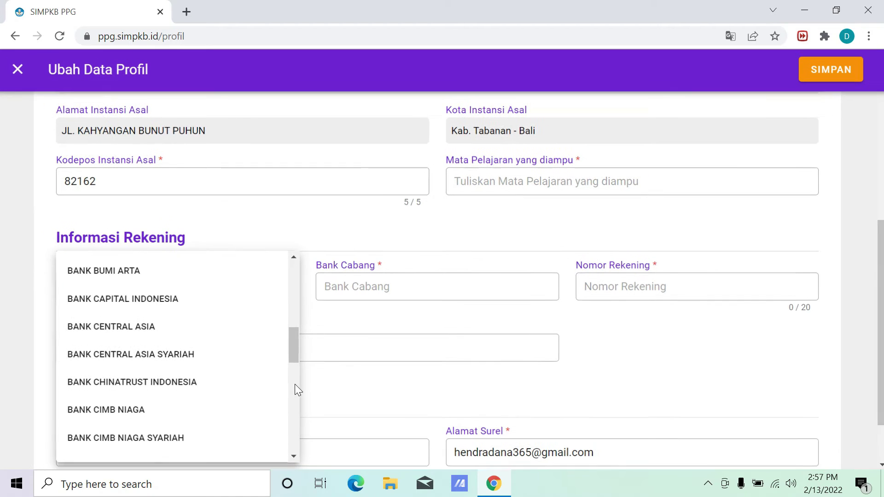
pyautogui.moveTo(293, 351); pyautogui.dragTo(297, 313)
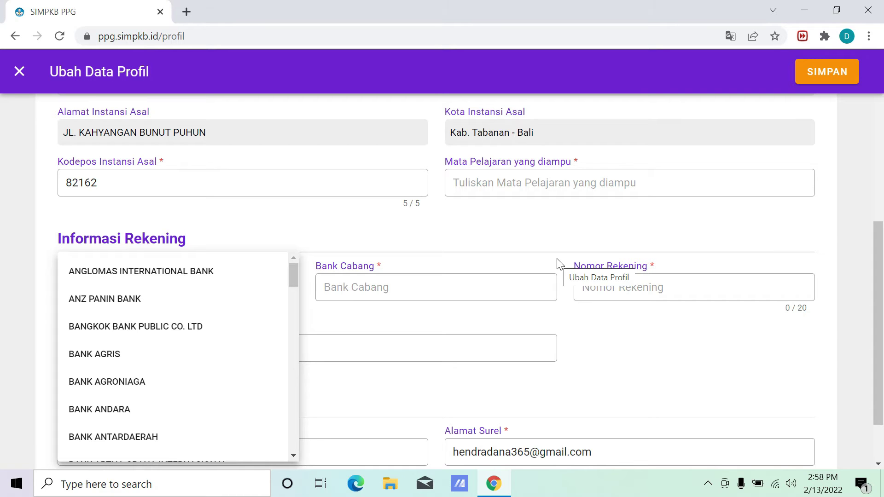
pyautogui.click(689, 243)
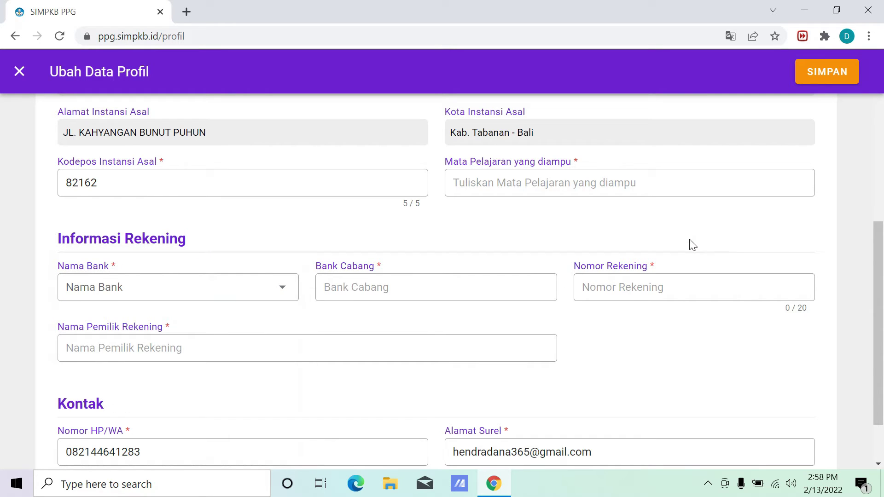
# Step: Go through the Bank Cabang, Nomor Rekening and Nama Pemilik Rekening fields of Informasi Rekening without filling them in
pyautogui.moveTo(881, 268); pyautogui.dragTo(881, 283)
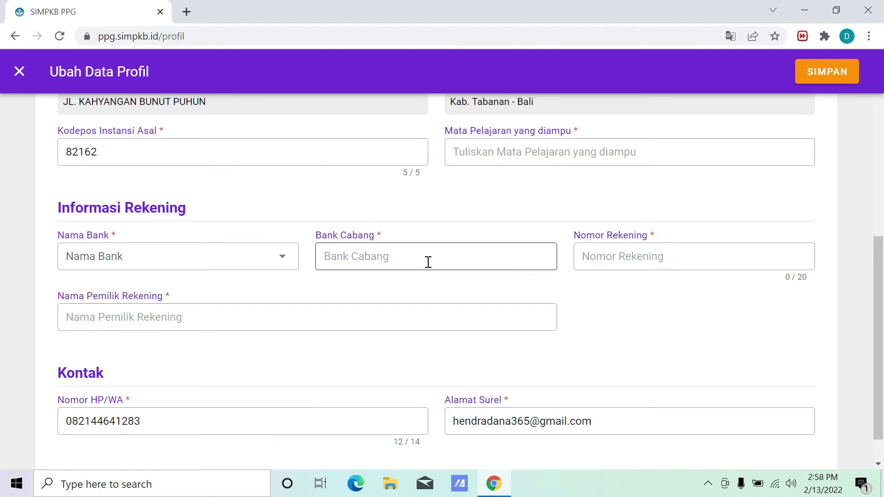
pyautogui.rightClick(409, 261)
pyautogui.click(417, 277)
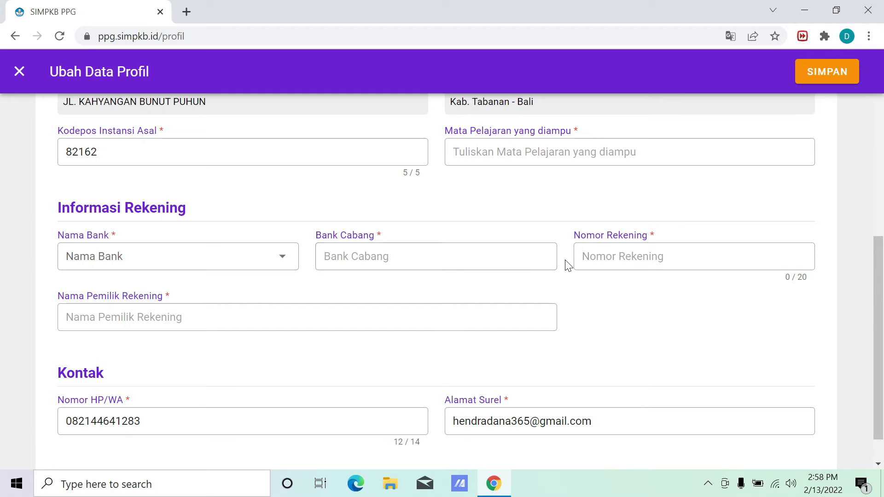
pyautogui.click(615, 256)
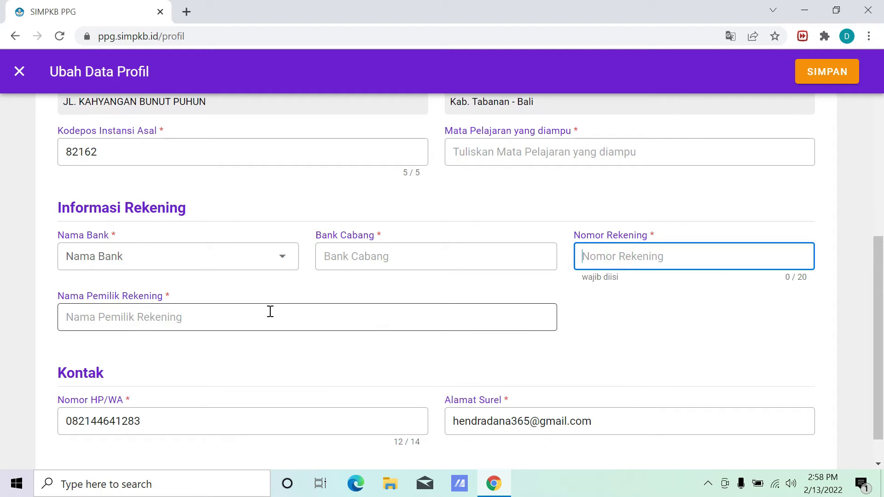
pyautogui.click(233, 317)
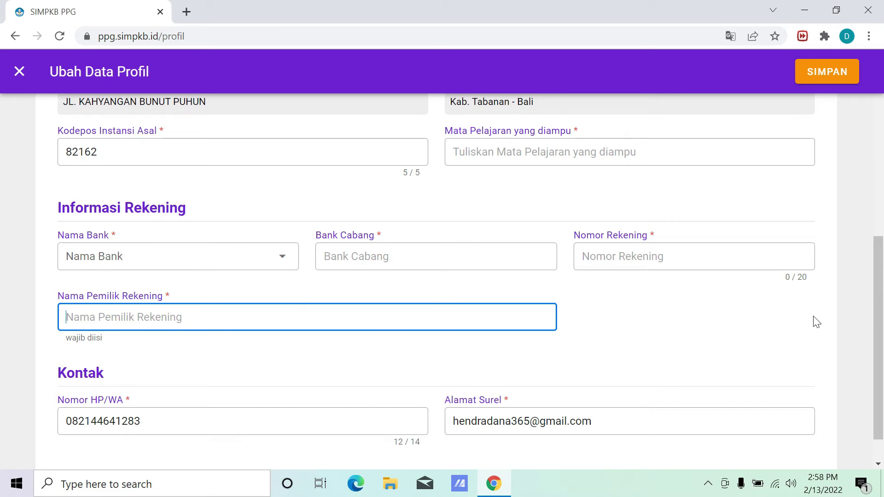
# Step: Review the Kontak section and the rest of the Ubah Data Profil form, and close it without saving
pyautogui.moveTo(879, 333); pyautogui.dragTo(879, 315)
pyautogui.scroll(-1, 879, 314)
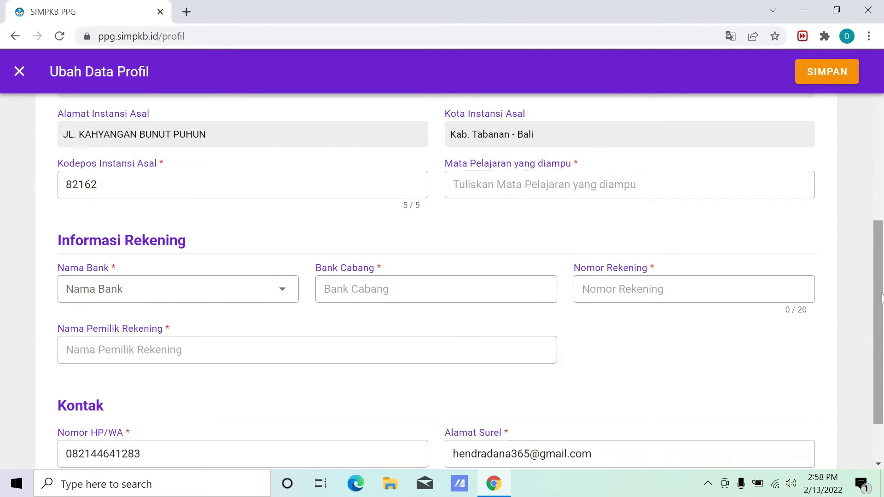
pyautogui.scroll(-2, 880, 299)
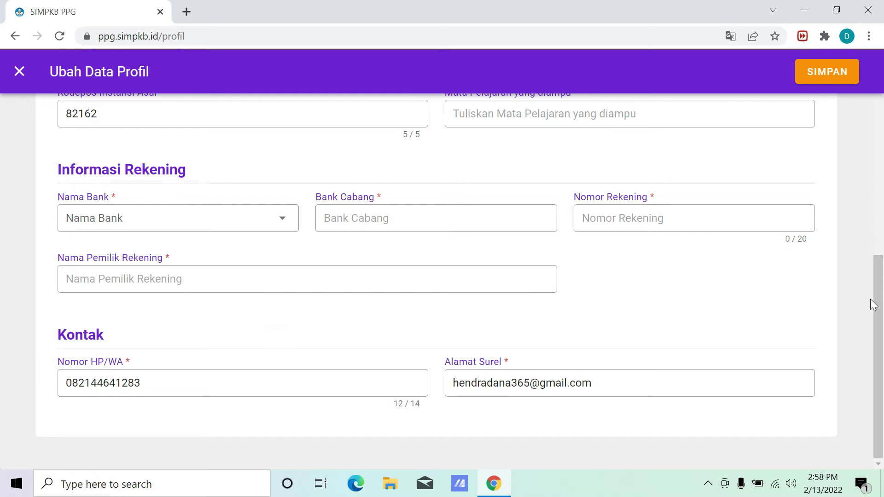
pyautogui.scroll(10, 879, 322)
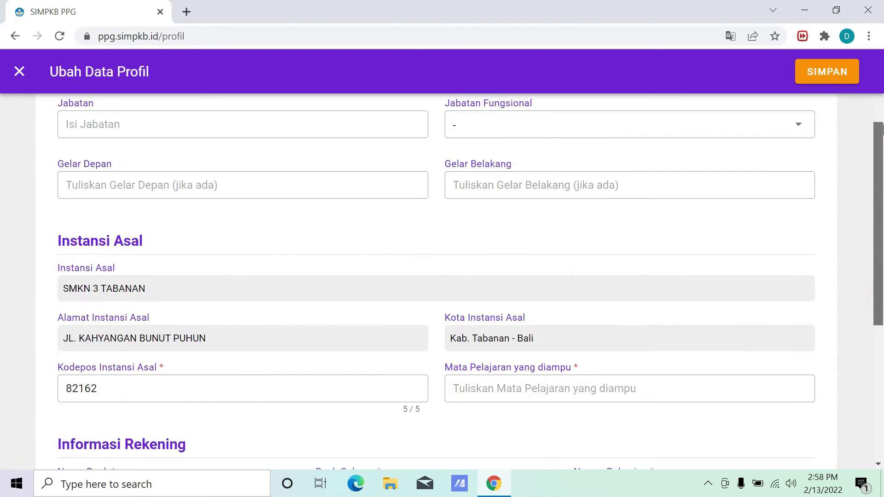
pyautogui.click(20, 72)
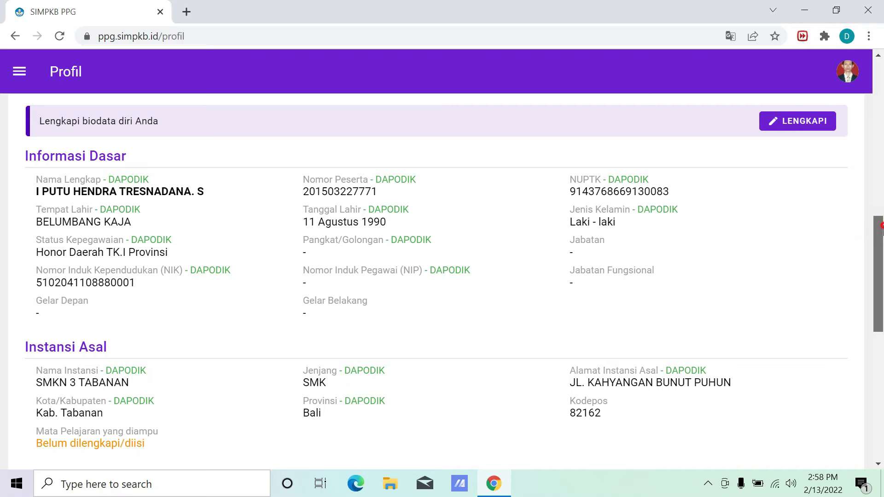
# Step: Expand Linieritas S1/D4 dengan Bidang Studi PPG, examine the Lengkapi Linearitas form's fields and close it without saving
pyautogui.scroll(-3, 881, 278)
pyautogui.moveTo(881, 277); pyautogui.dragTo(880, 377)
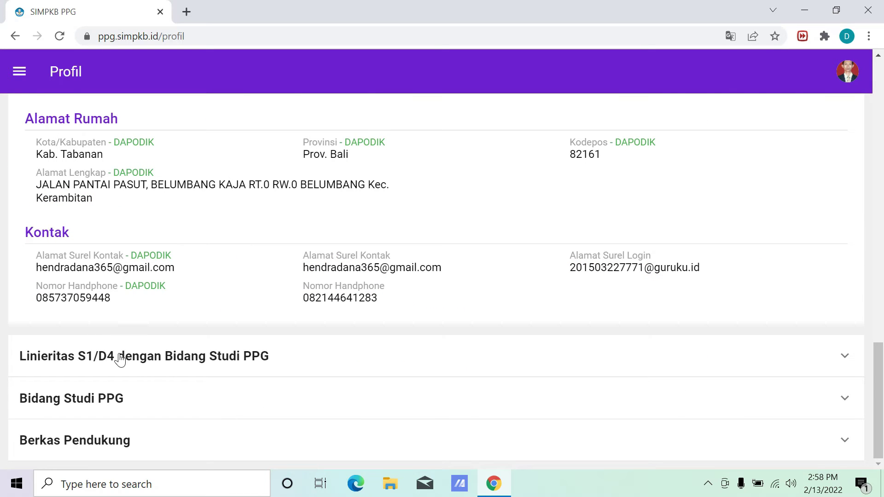
pyautogui.click(169, 362)
pyautogui.moveTo(882, 326); pyautogui.dragTo(882, 317)
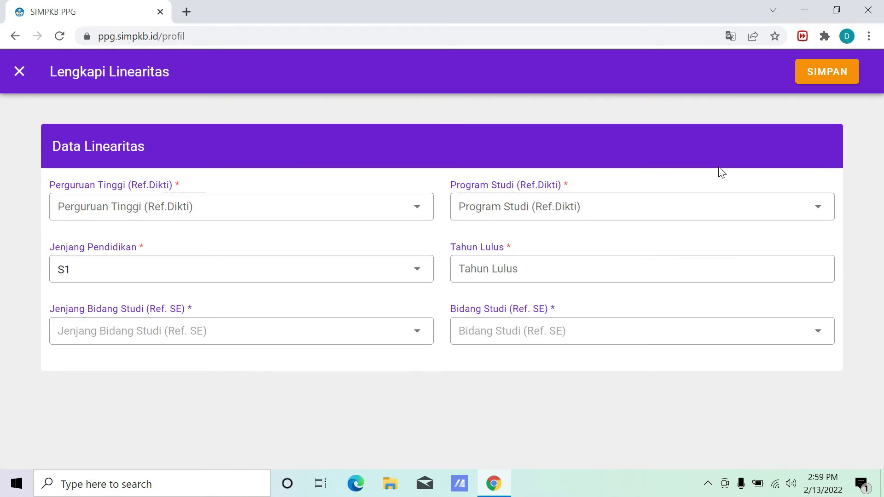
pyautogui.click(19, 72)
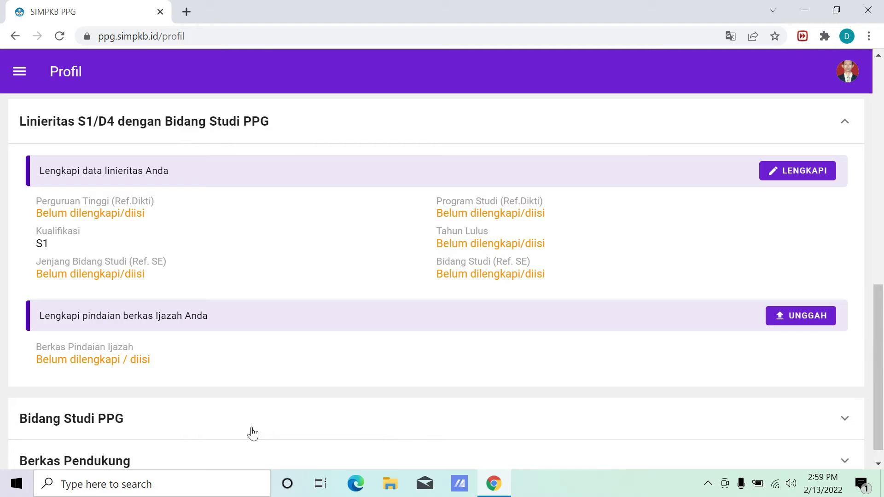
# Step: Switch to Microsoft Word and create a new blank document
pyautogui.click(103, 485)
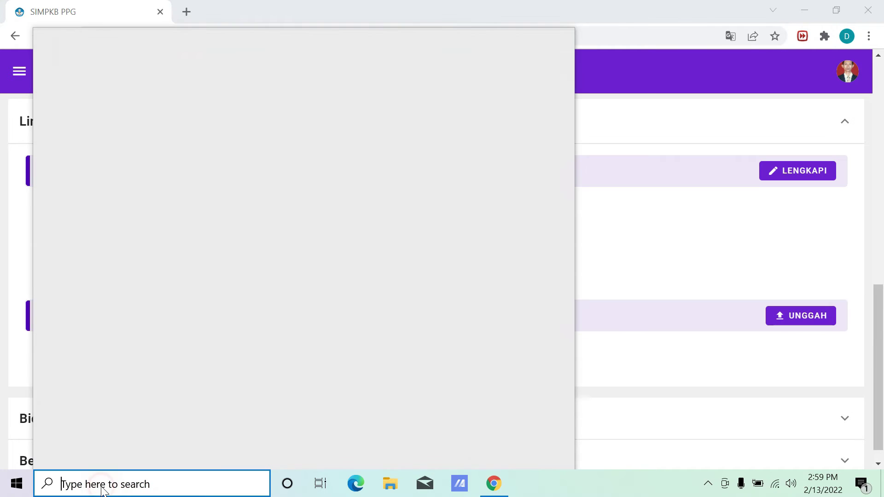
pyautogui.write('wor')
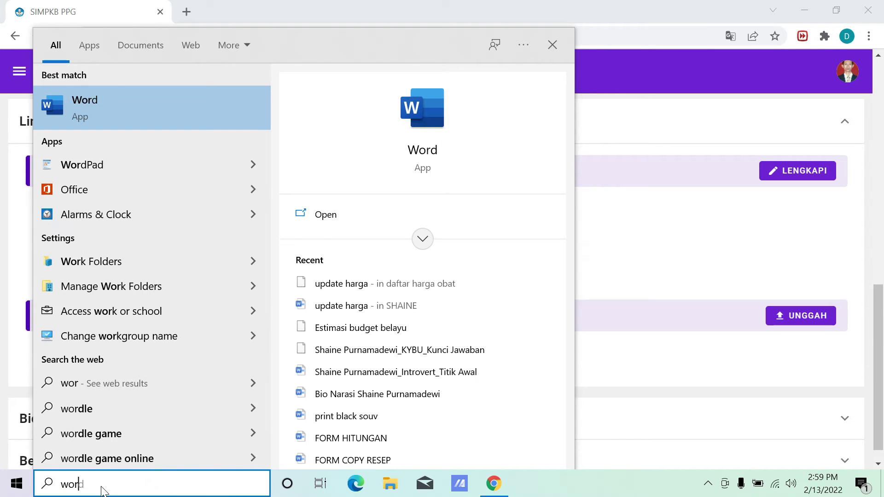
pyautogui.click(127, 108)
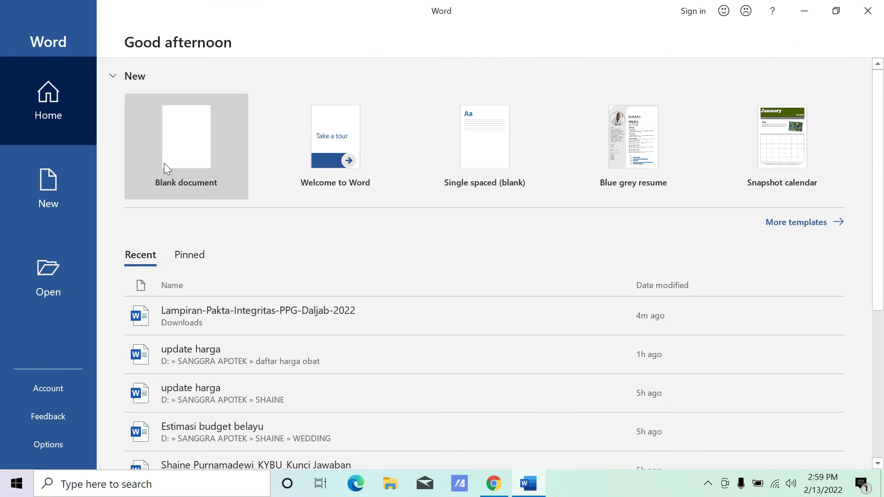
pyautogui.click(162, 159)
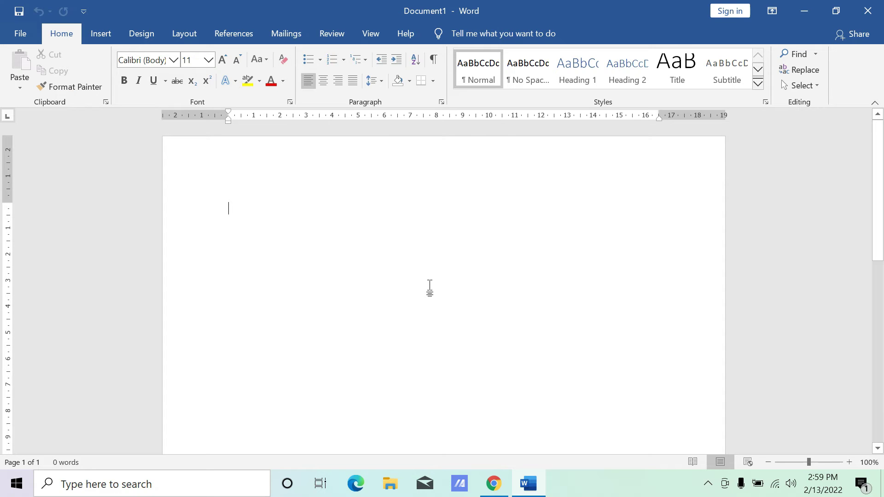
# Step: Start a numbered list with "Pakta Integritas" as its first item and begin a second item
pyautogui.write('1')
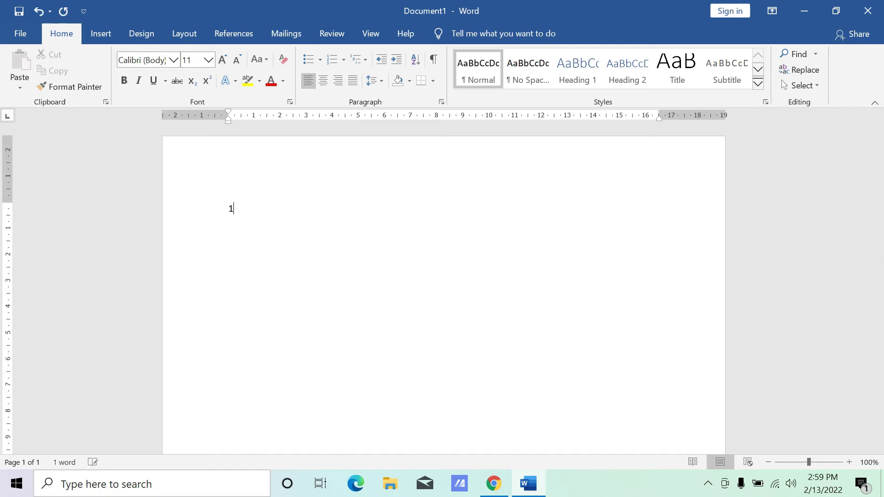
pyautogui.write('. ')
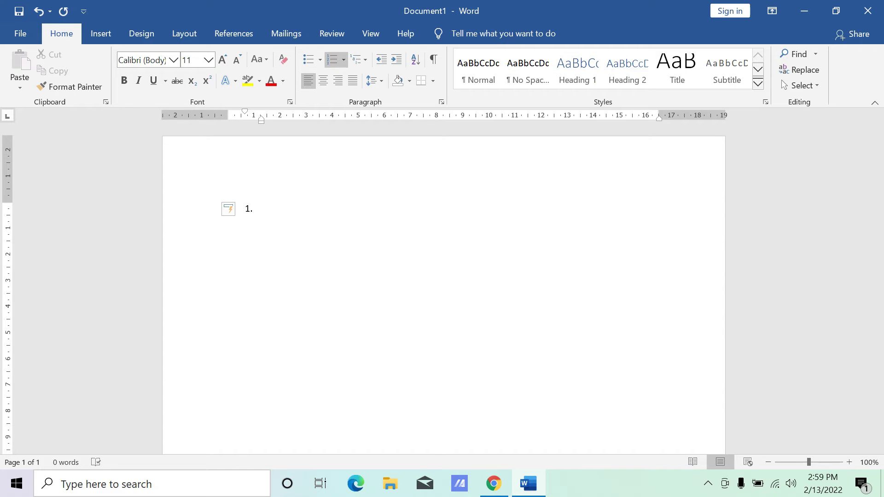
pyautogui.write('Pakta Integritas')
pyautogui.press('Return')
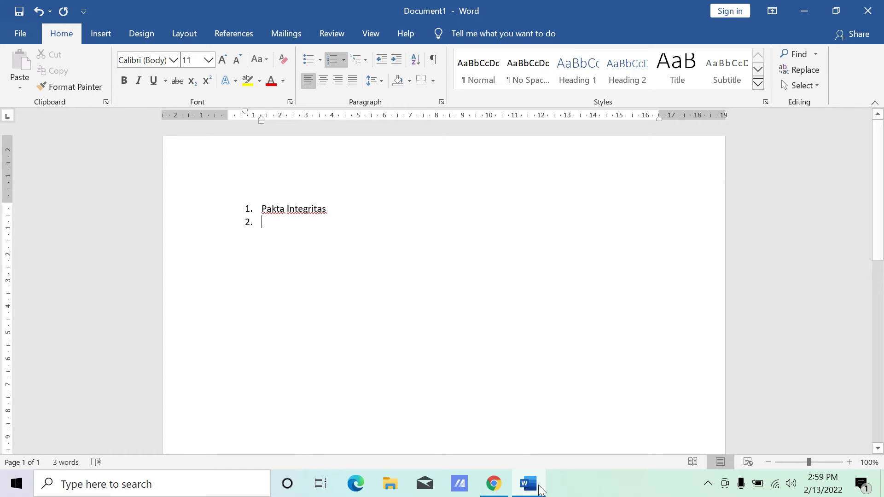
# Step: Look back at the SIMPKB profile in Chrome and enter "Ijasah Terakhir" as the second list item in Word
pyautogui.click(493, 483)
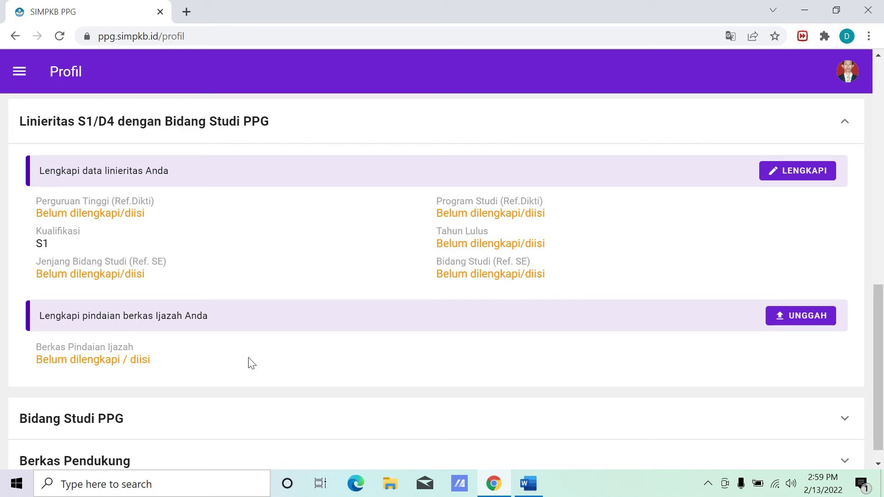
pyautogui.click(528, 484)
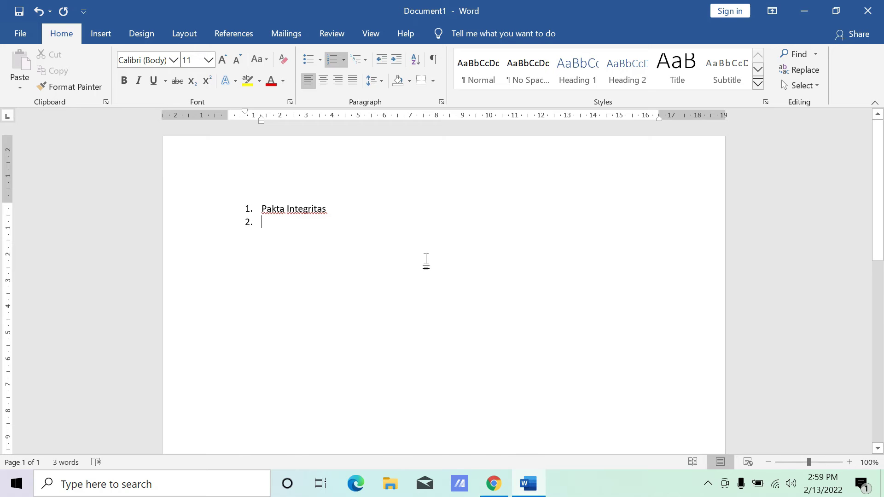
pyautogui.write('Ijasah Terakhir')
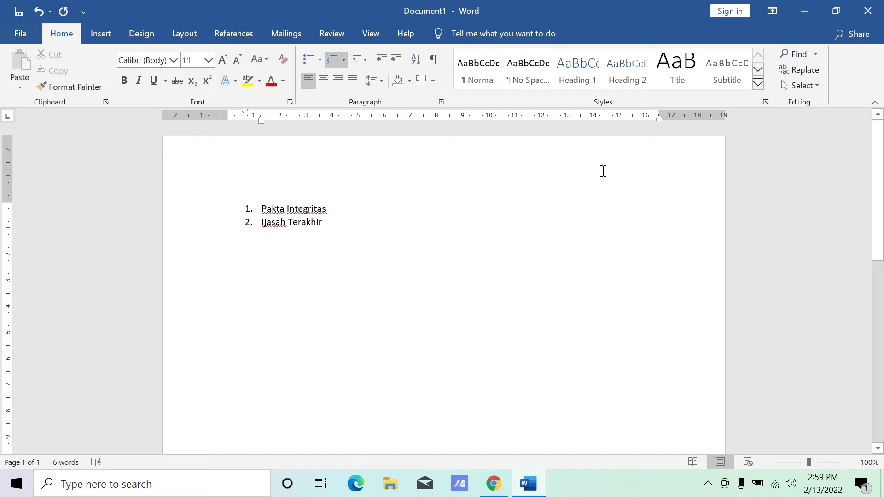
# Step: Check the Linieritas S1/D4 section in the browser and change the second list item in Word to "Ijasah S1"
pyautogui.click(813, 12)
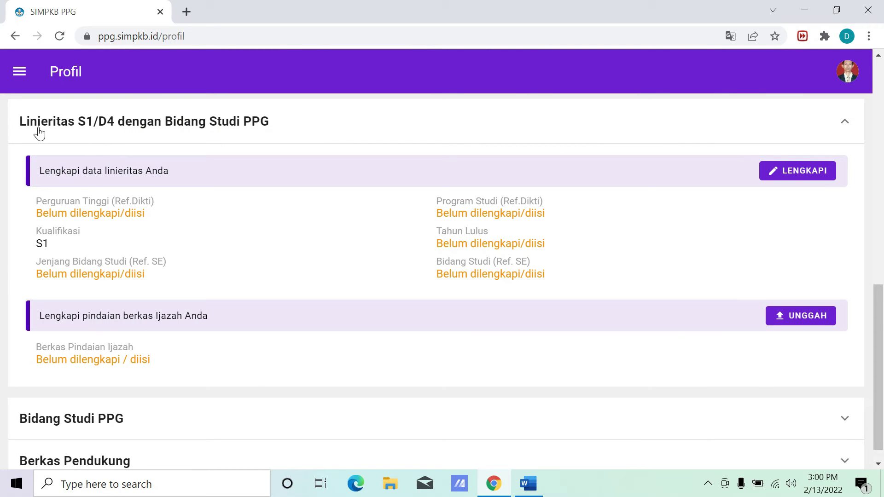
pyautogui.click(540, 494)
pyautogui.press('BackSpace')
pyautogui.press('BackSpace')
pyautogui.press('BackSpace')
pyautogui.press('BackSpace')
pyautogui.press('BackSpace')
pyautogui.press('BackSpace')
pyautogui.press('BackSpace')
pyautogui.press('BackSpace')
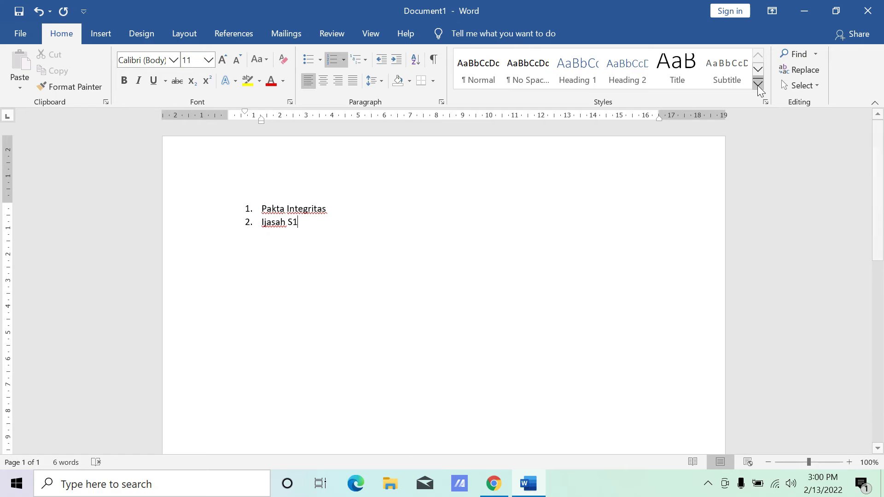
# Step: In the browser, examine the Jenjang Bidang Studi and Program Studi options of the Lengkapi Linearitas form and close it without saving
pyautogui.click(804, 10)
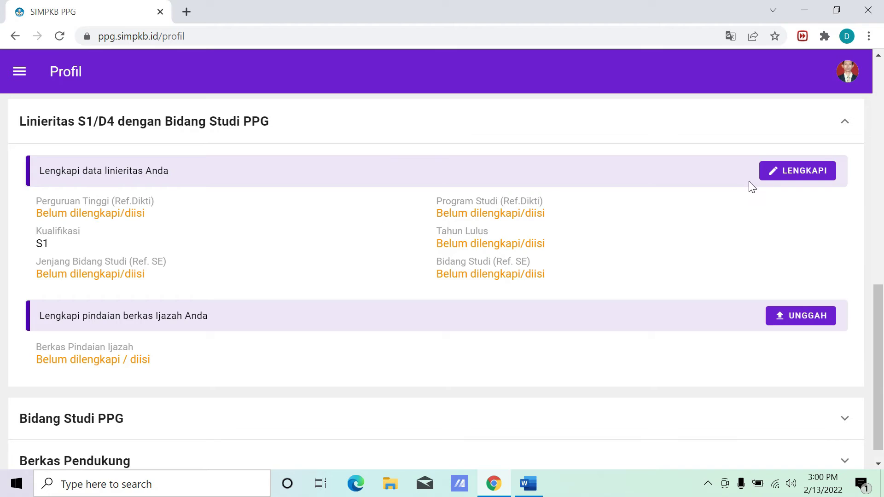
pyautogui.click(769, 178)
pyautogui.scroll(-1, 772, 182)
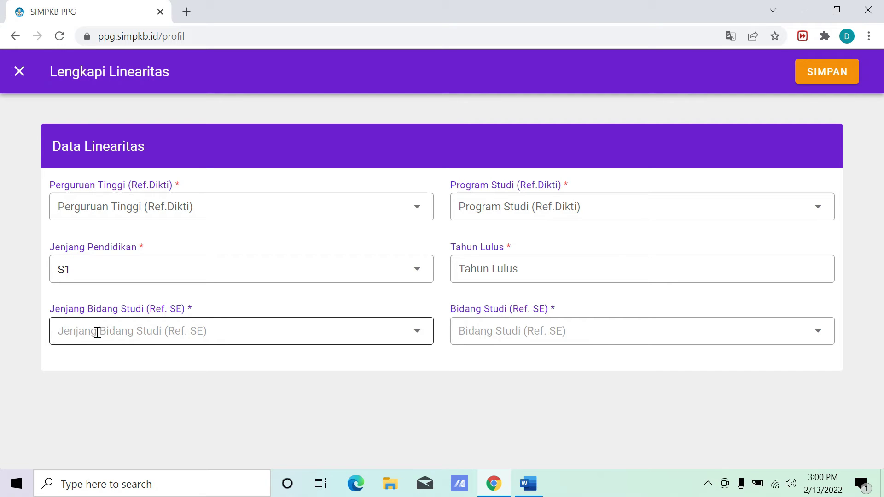
pyautogui.click(233, 335)
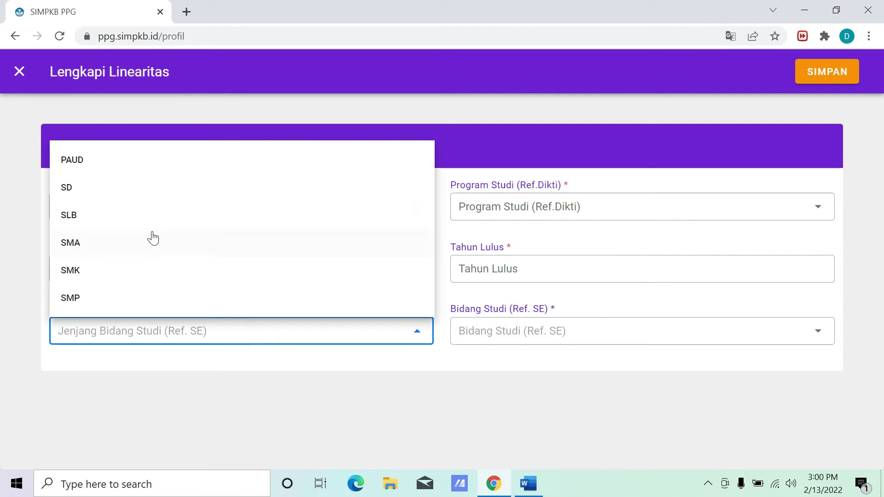
pyautogui.click(7, 289)
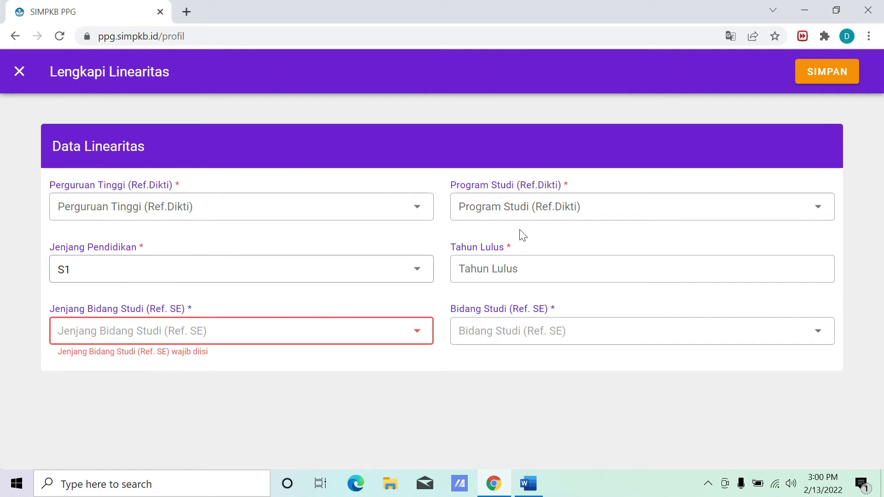
pyautogui.click(625, 209)
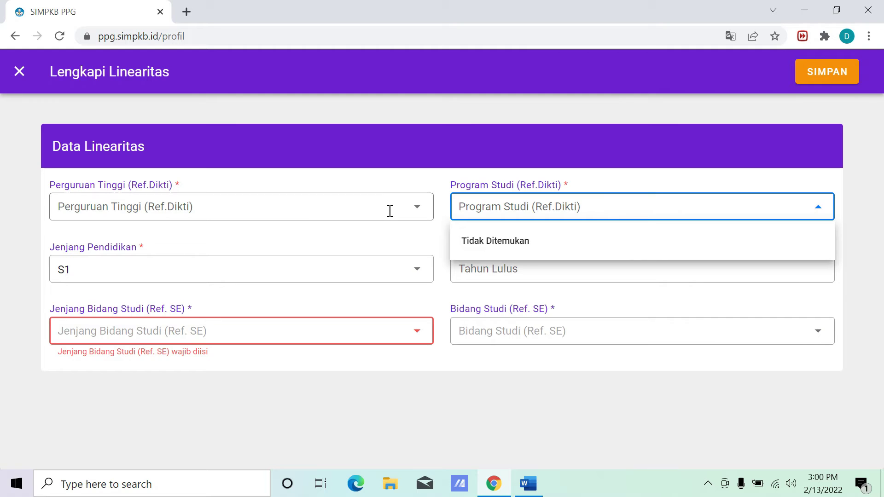
pyautogui.click(4, 238)
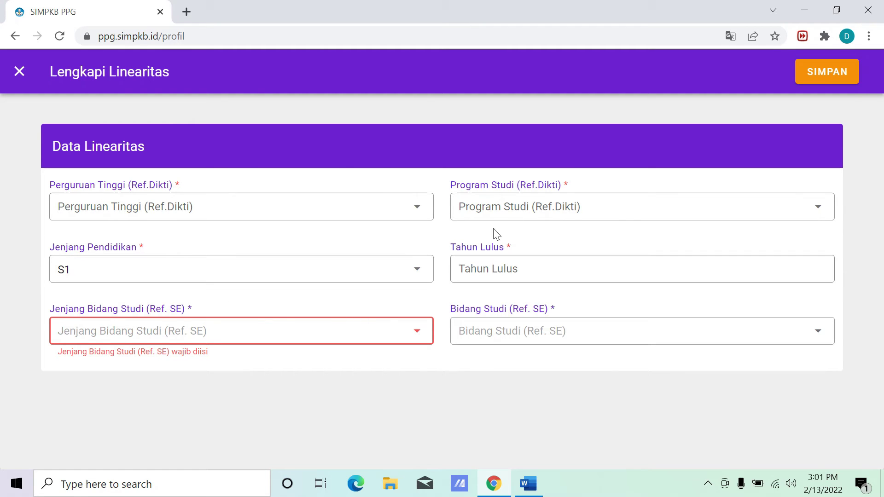
pyautogui.click(20, 74)
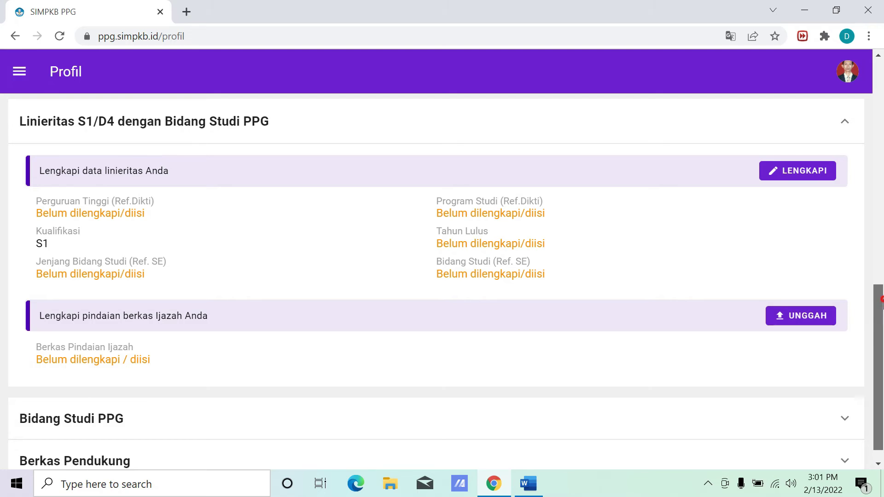
# Step: Open the Unggah Ijazah form for the diploma scan, look at its file chooser and cancel it without choosing a file
pyautogui.scroll(-1, 880, 299)
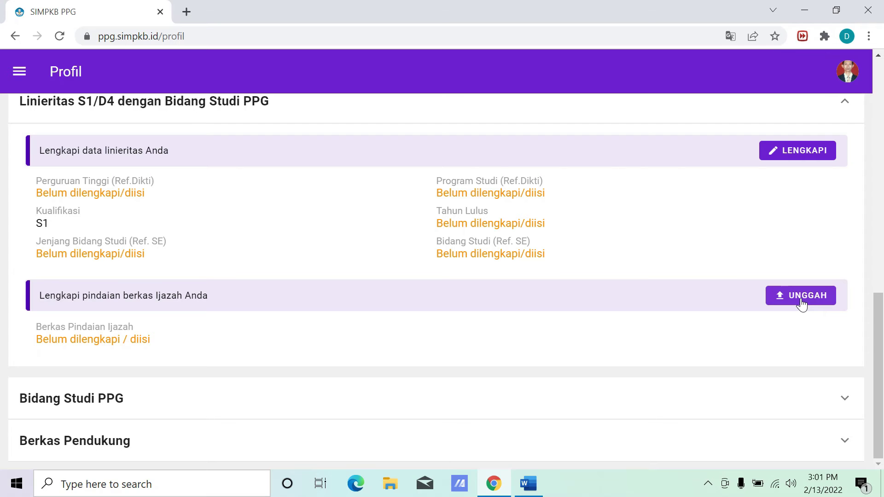
pyautogui.click(801, 304)
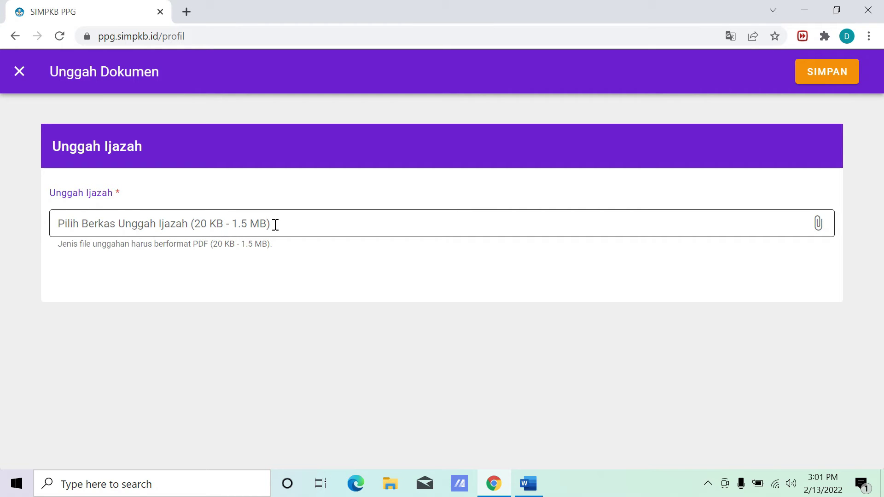
pyautogui.click(219, 225)
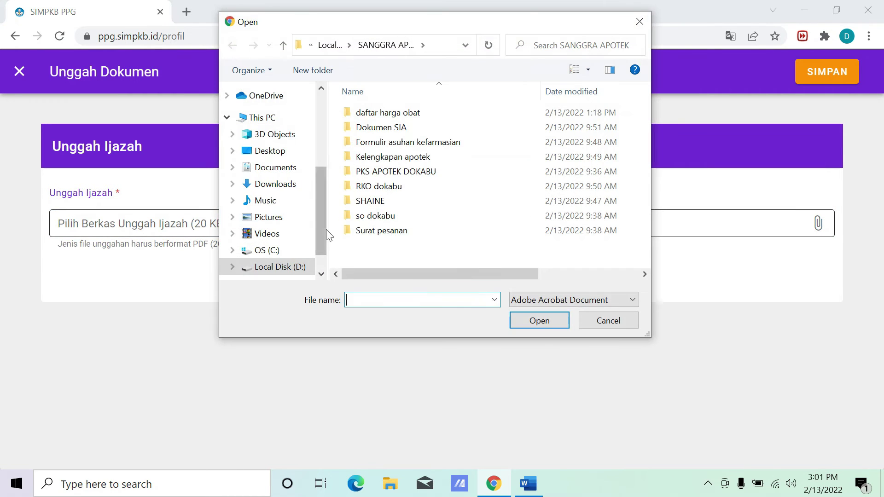
pyautogui.click(615, 321)
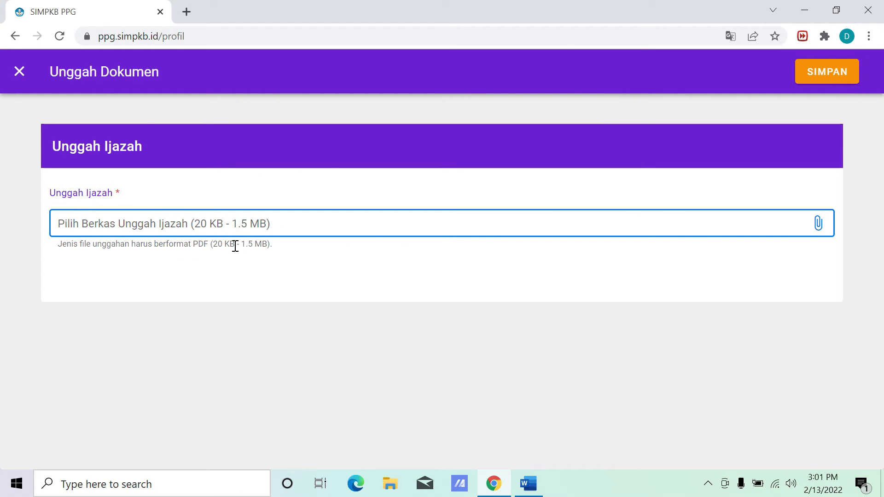
# Step: Copy the upload form's PDF format and size requirement and paste it after "Ijasah S1" in the Word list
pyautogui.moveTo(277, 249); pyautogui.dragTo(61, 247)
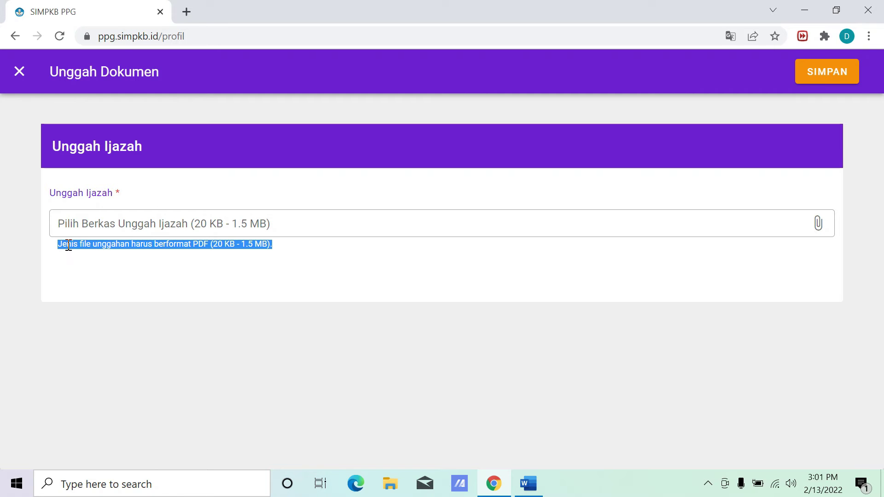
pyautogui.rightClick(69, 245)
pyautogui.click(92, 255)
pyautogui.click(529, 484)
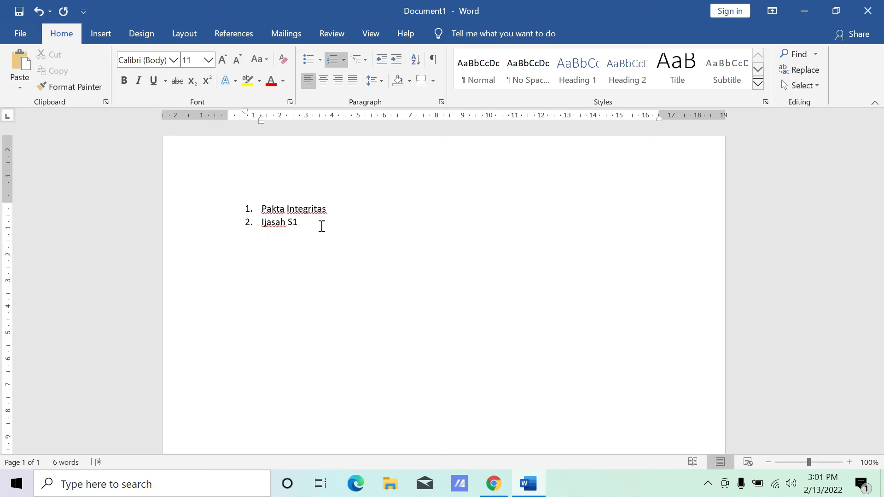
pyautogui.hotkey('ctrl', 'v')
pyautogui.click(300, 224)
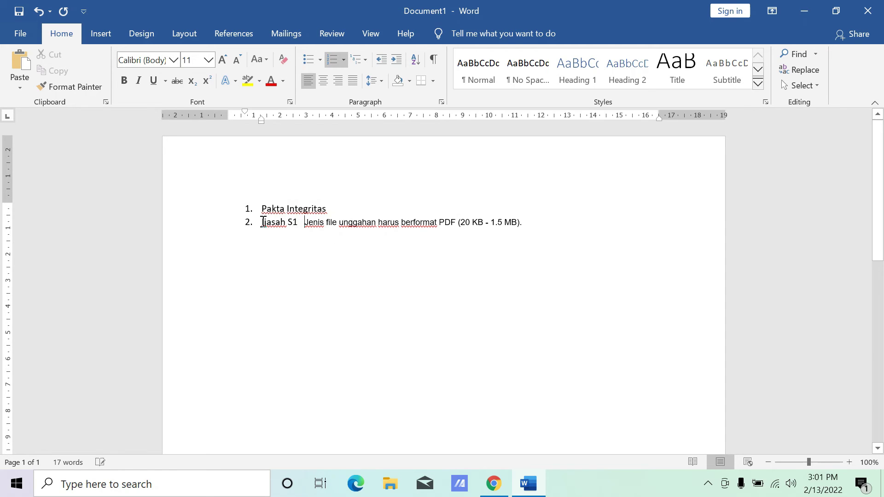
# Step: Insert "Scan" before "Ijasah S1" in the second list item and point out the maximum file size
pyautogui.rightClick(263, 223)
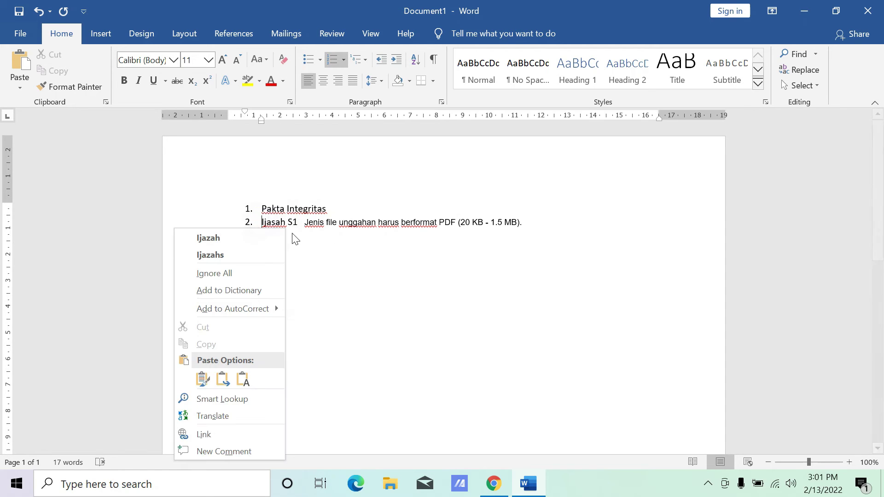
pyautogui.click(278, 204)
pyautogui.write('Scan')
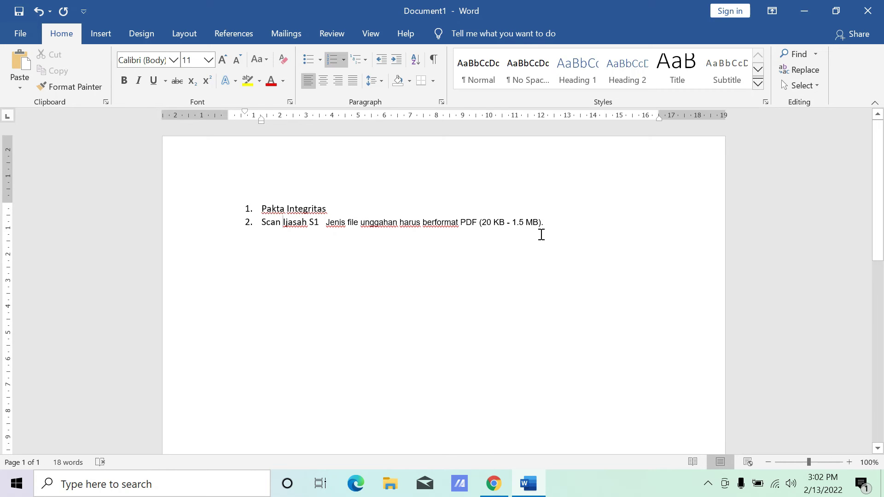
pyautogui.moveTo(538, 223); pyautogui.dragTo(517, 223)
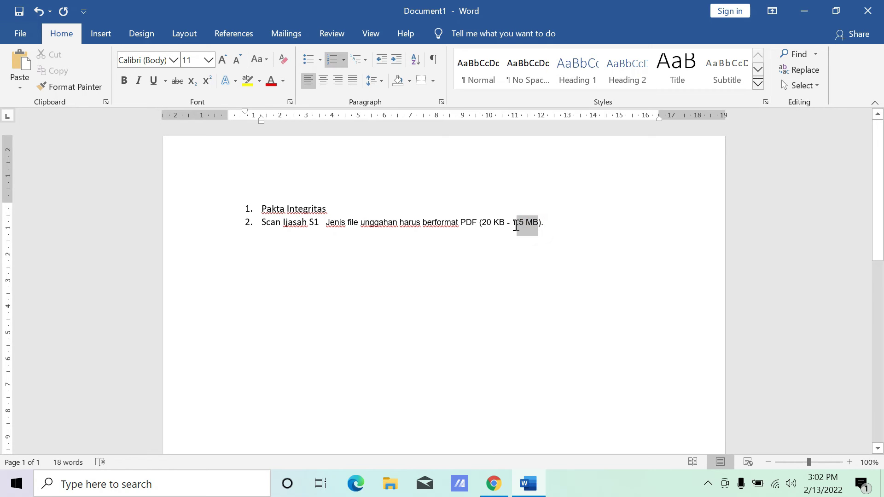
pyautogui.click(555, 239)
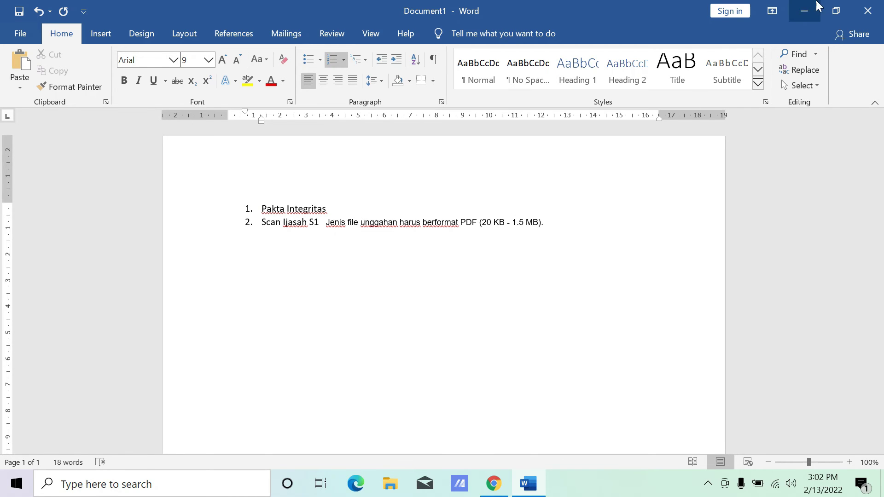
# Step: Close the browser's Unggah Ijazah form without saving and expand Bidang Studi PPG in place of the Linieritas section
pyautogui.click(803, 11)
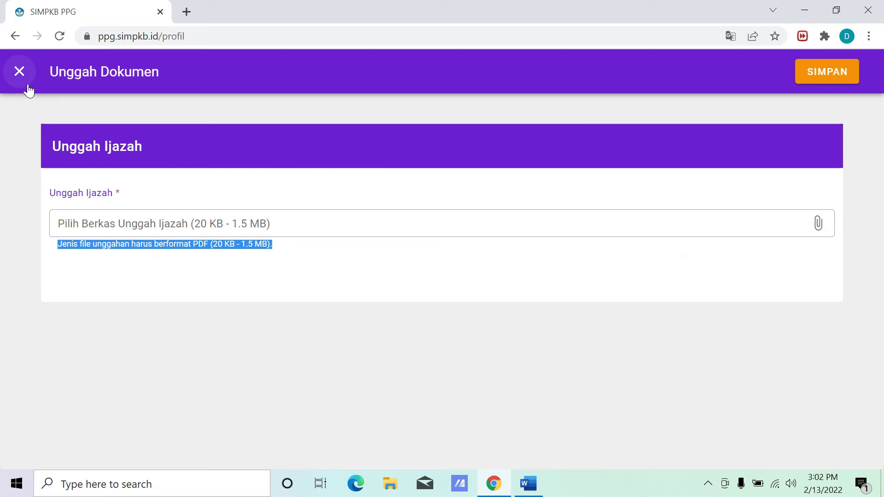
pyautogui.click(25, 82)
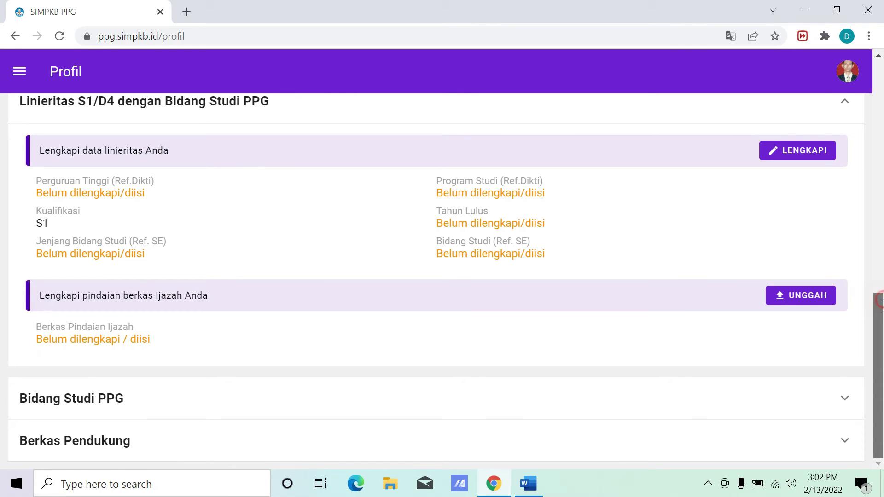
pyautogui.moveTo(880, 331); pyautogui.dragTo(880, 316)
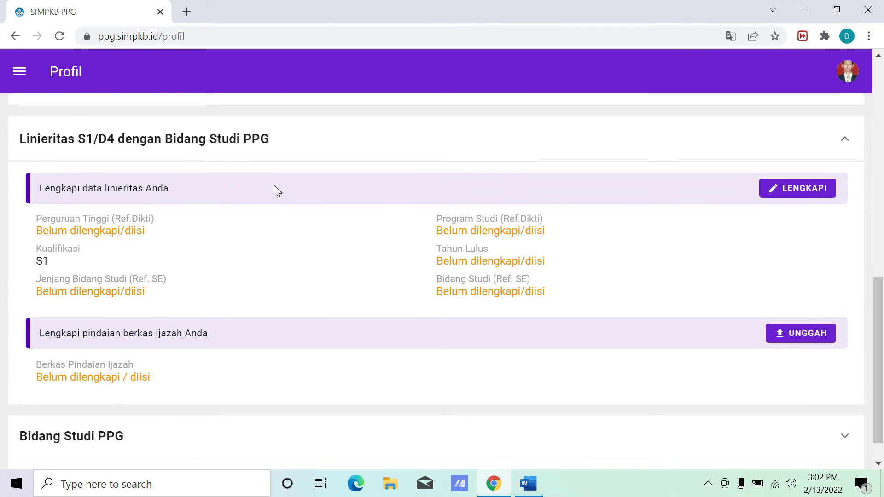
pyautogui.click(180, 144)
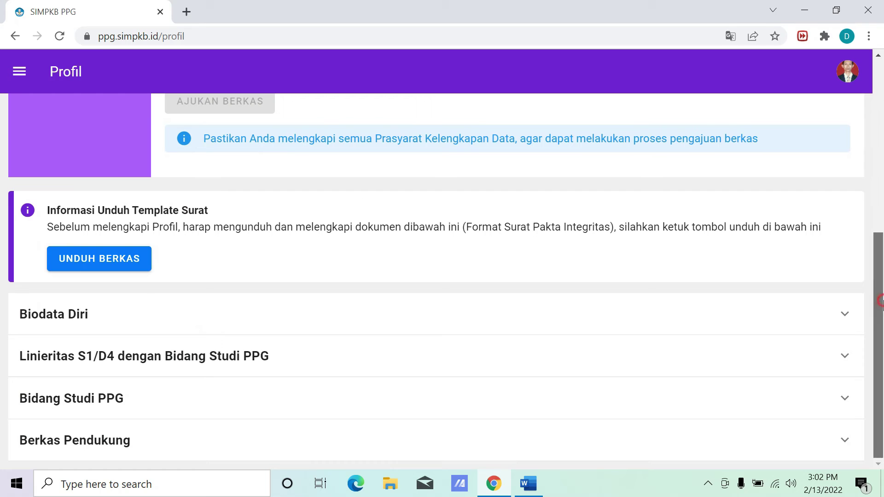
pyautogui.click(85, 399)
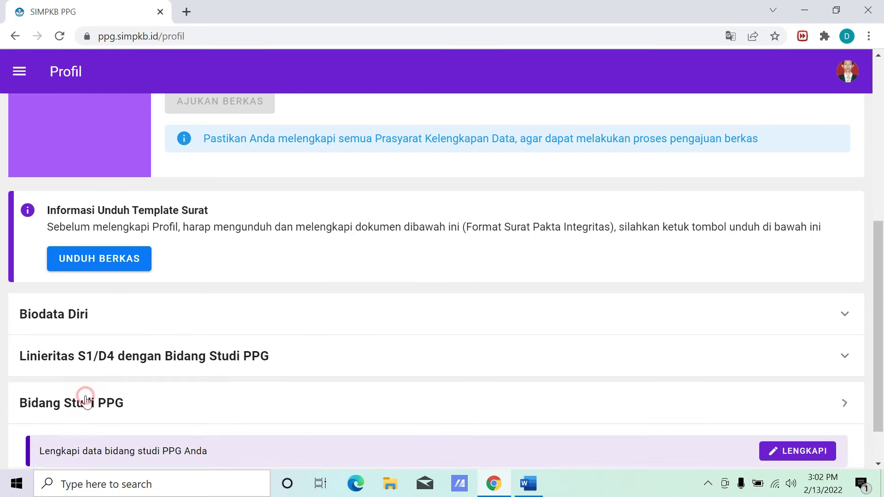
# Step: Try to complete the Bidang Studi PPG data from its expanded section and close the alert
pyautogui.moveTo(880, 265); pyautogui.dragTo(881, 323)
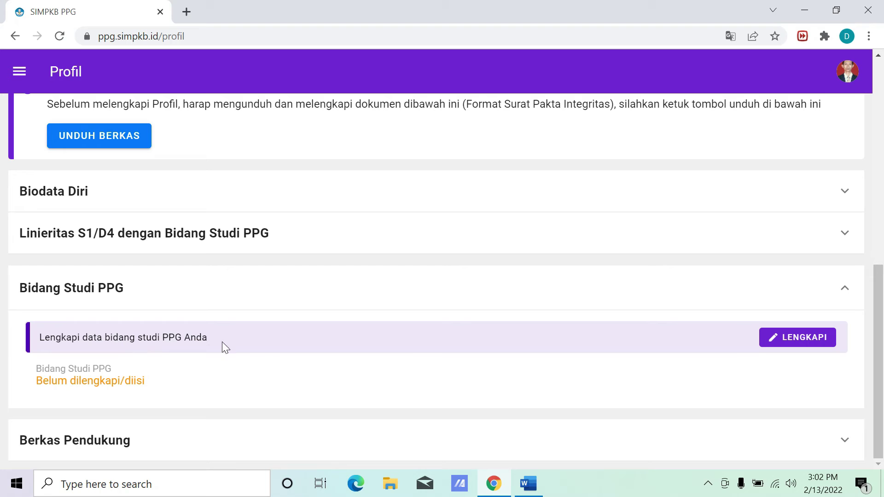
pyautogui.click(790, 337)
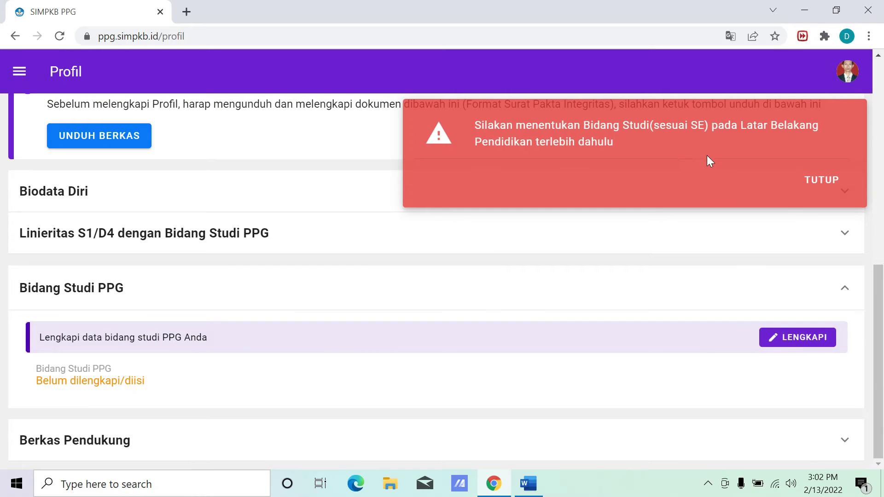
pyautogui.rightClick(806, 181)
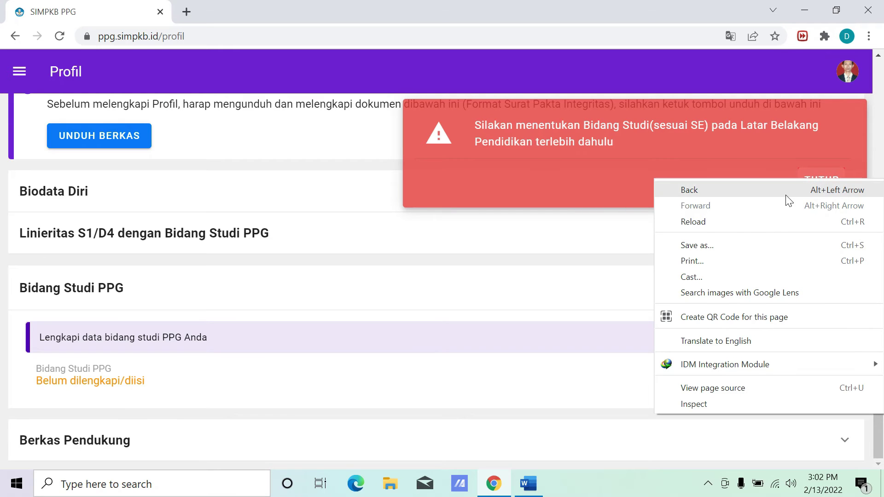
pyautogui.click(821, 179)
pyautogui.click(820, 178)
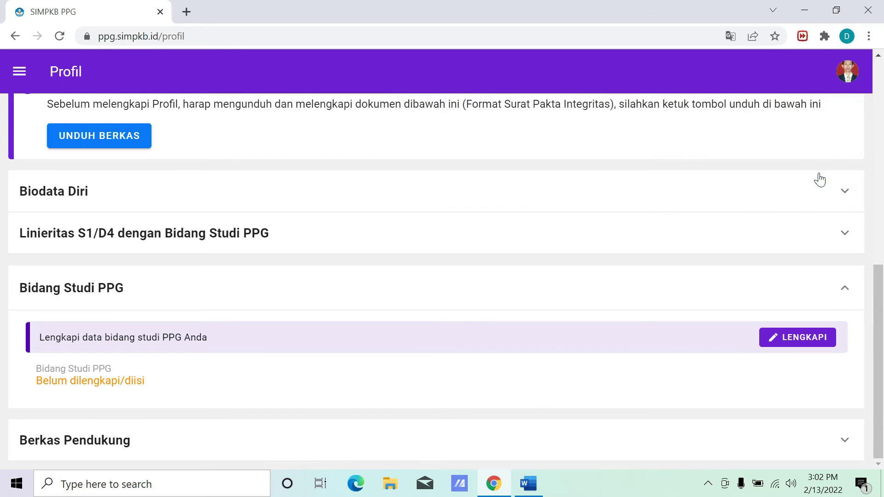
# Step: Reopen the Bidang Studi PPG section for another look, collapse it, and expand Berkas Pendukung
pyautogui.click(173, 235)
pyautogui.click(175, 234)
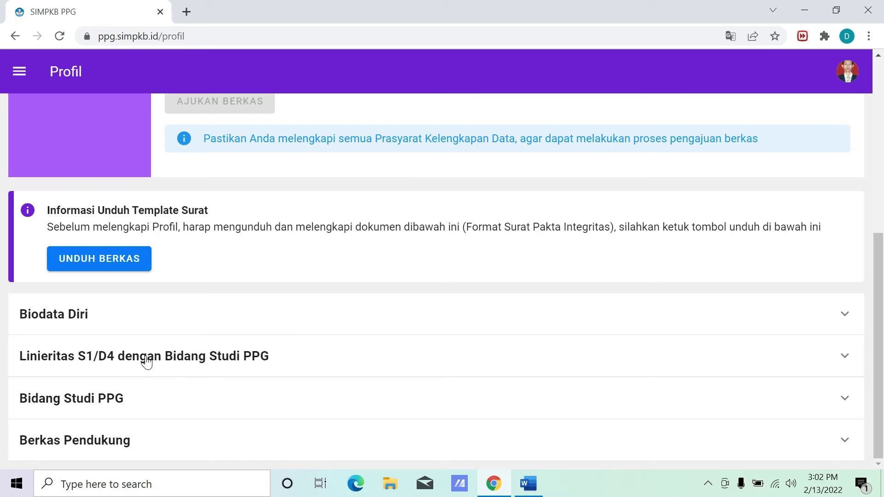
pyautogui.click(150, 401)
pyautogui.moveTo(882, 307); pyautogui.dragTo(883, 338)
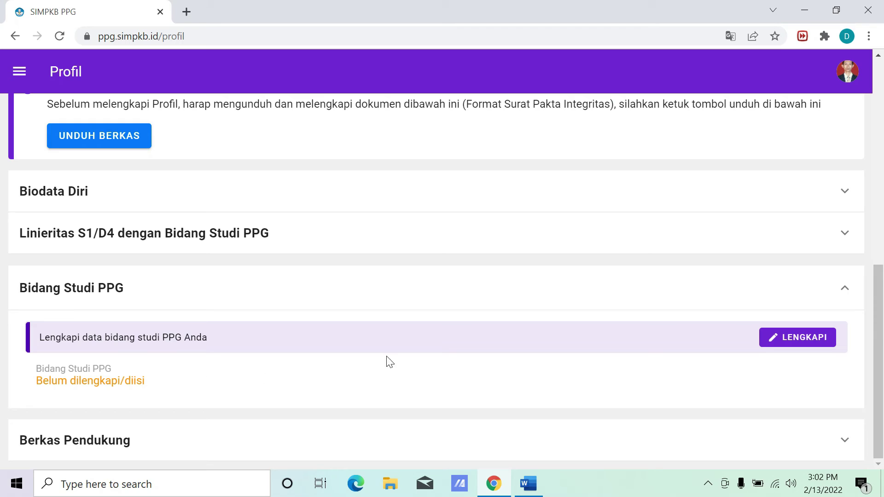
pyautogui.click(426, 296)
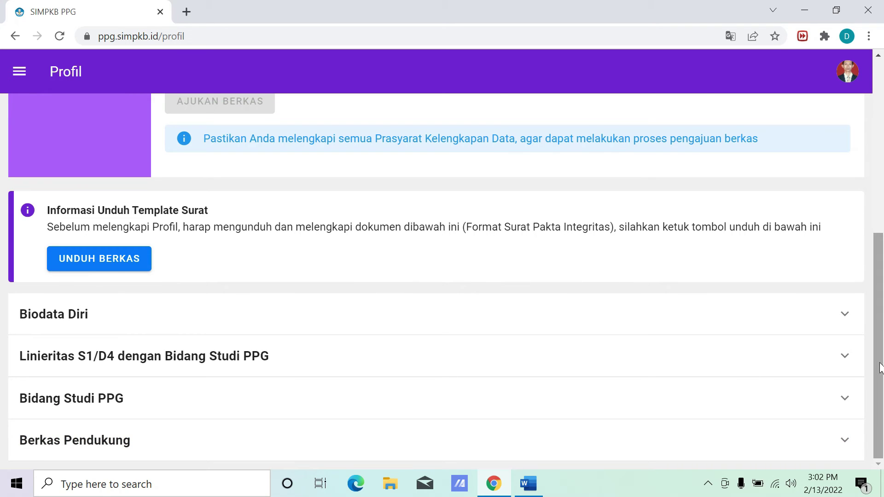
pyautogui.click(154, 440)
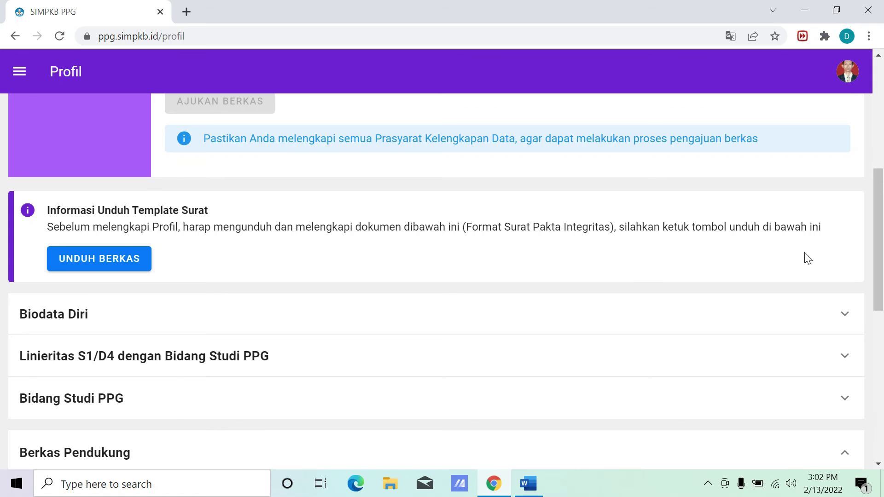
# Step: Copy the "Pindaian SK Pengangkatan Pertama" heading and description and paste them as a new item at the end of the Word list
pyautogui.moveTo(878, 224); pyautogui.dragTo(878, 339)
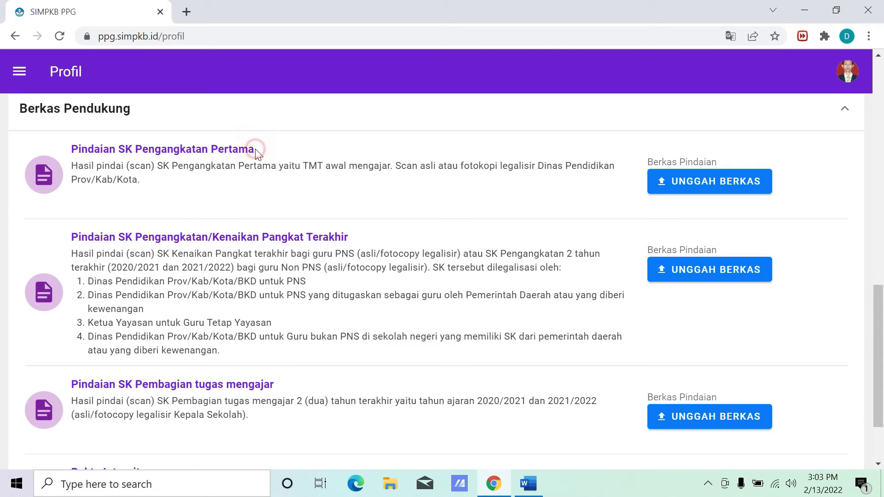
pyautogui.moveTo(73, 146); pyautogui.dragTo(139, 180)
pyautogui.hotkey('ctrl', 'c')
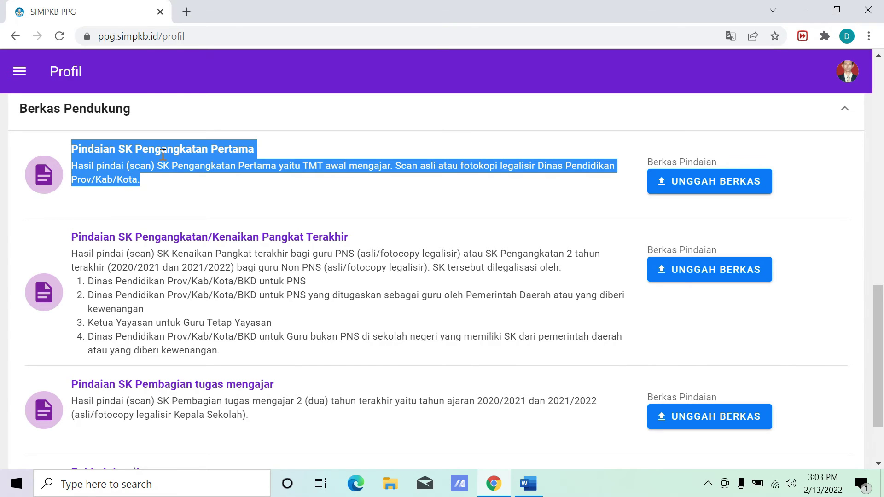
pyautogui.click(528, 484)
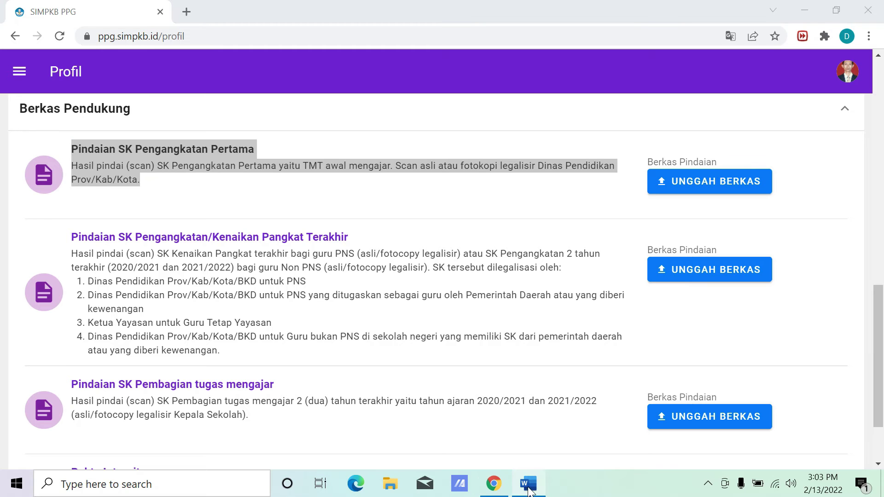
pyautogui.press('Return')
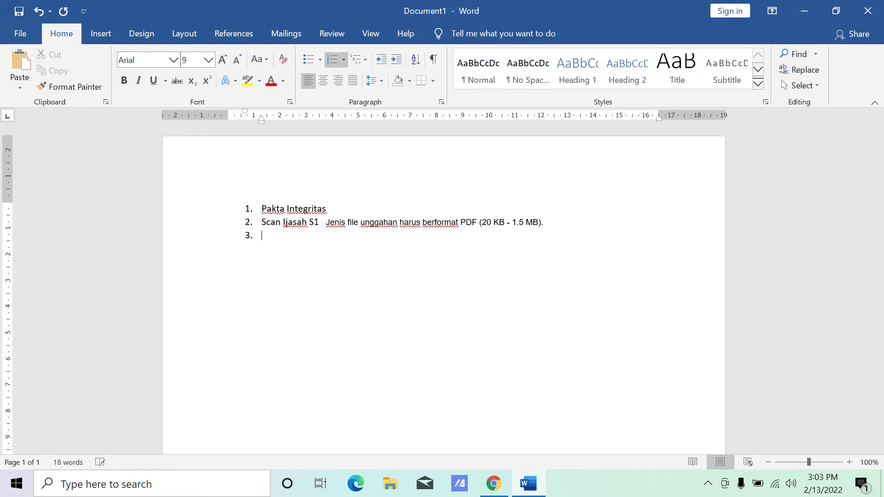
pyautogui.hotkey('ctrl', 'v')
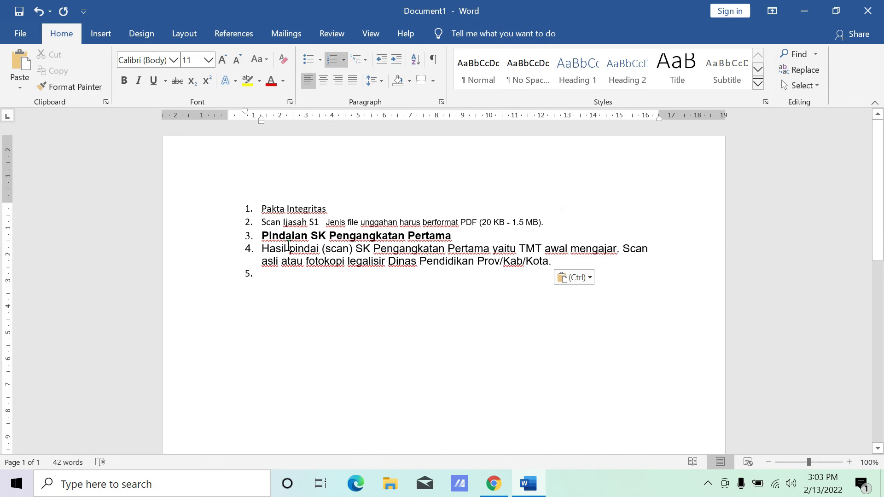
# Step: Remove the numbers below the "Pindaian SK Pengangkatan Pertama" heading and move the PDF requirement onto its own unnumbered line under "Scan Ijasah S1"
pyautogui.press('BackSpace')
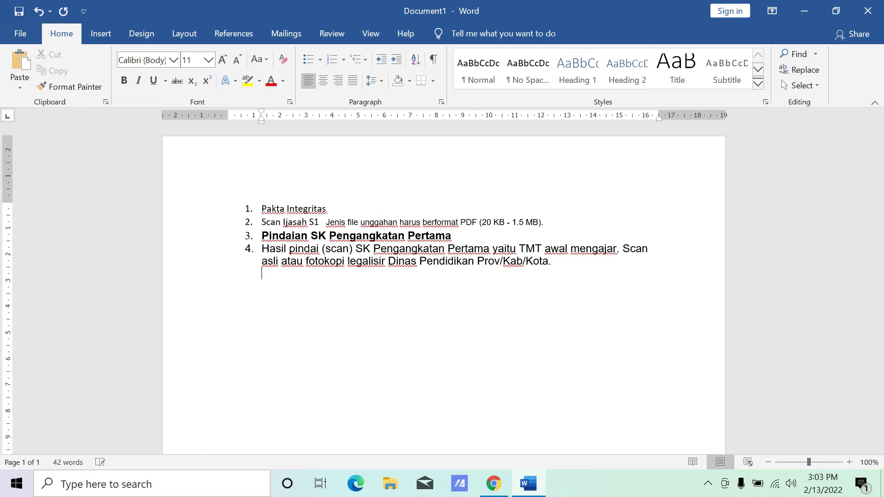
pyautogui.click(261, 247)
pyautogui.press('BackSpace')
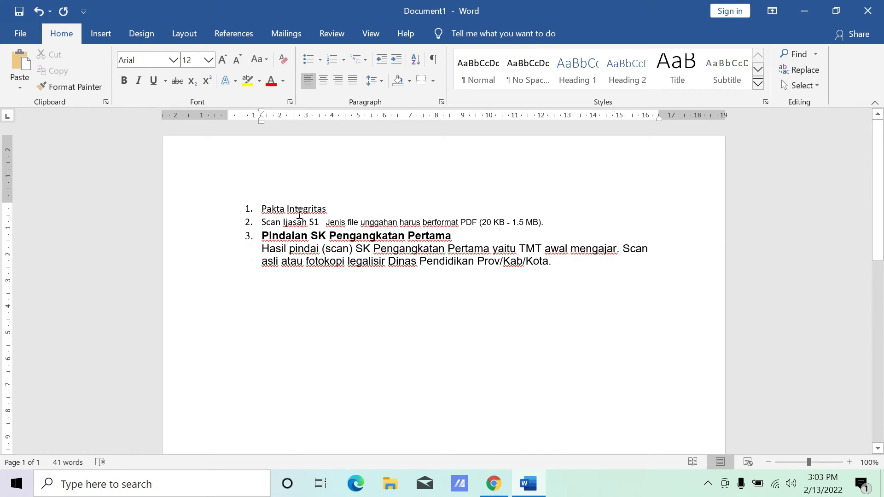
pyautogui.click(321, 223)
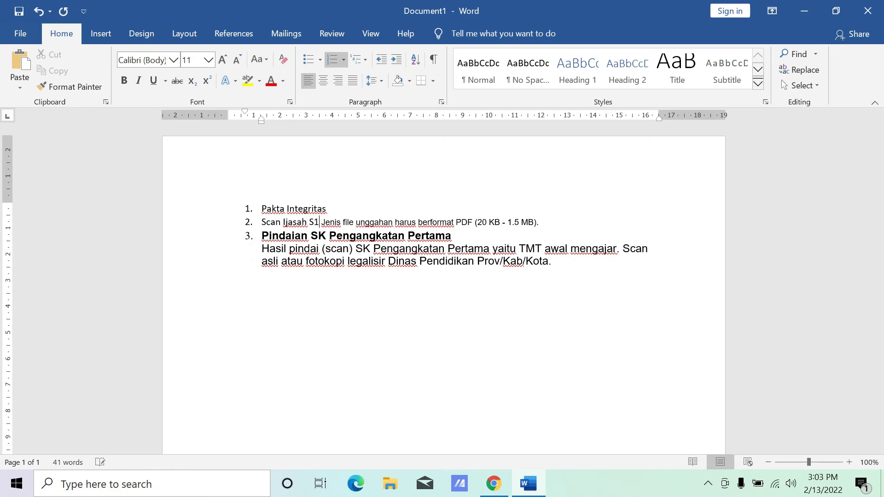
pyautogui.press('Return')
pyautogui.press('BackSpace')
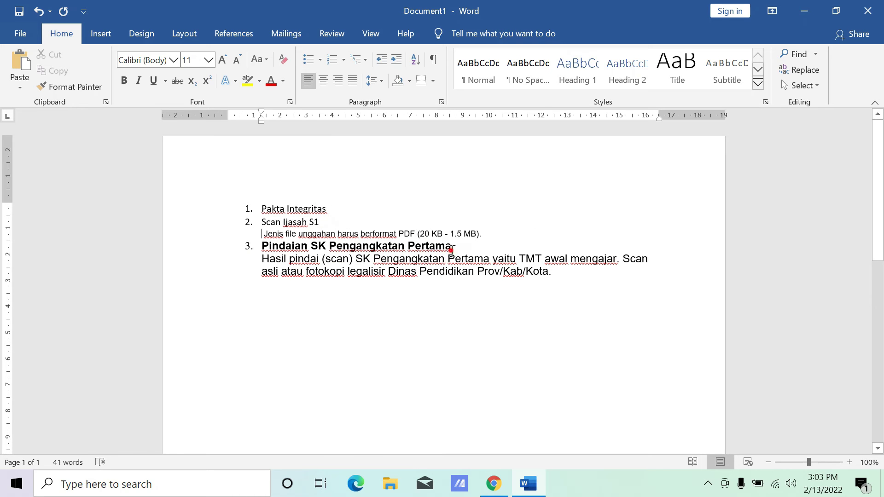
# Step: Add a new line after item 3's description and make it numbered item 4 with the Format Painter
pyautogui.click(451, 250)
pyautogui.click(557, 272)
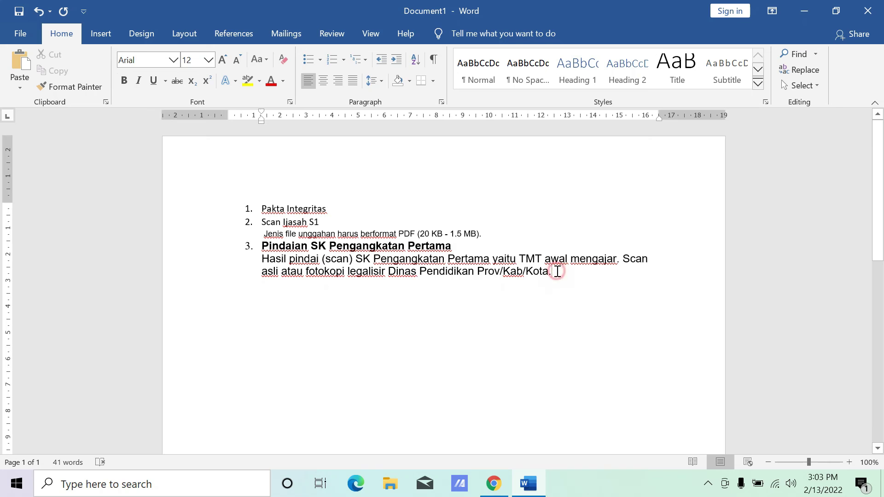
pyautogui.press('Return')
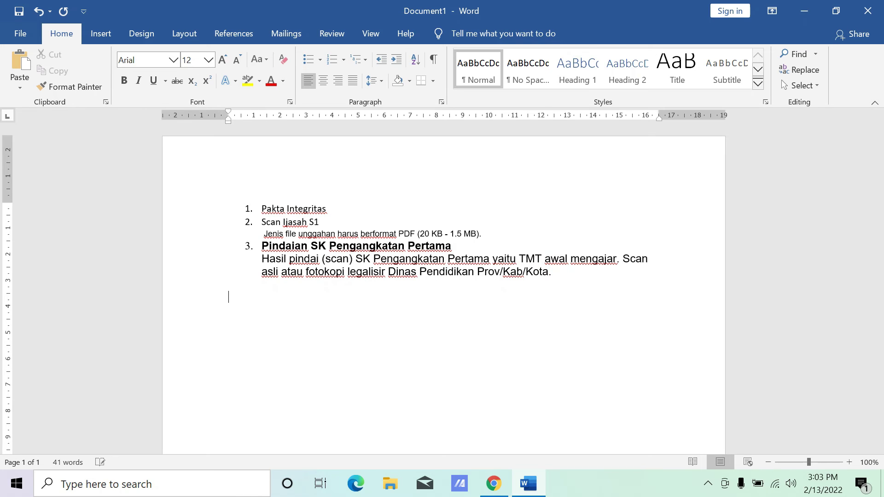
pyautogui.click(249, 246)
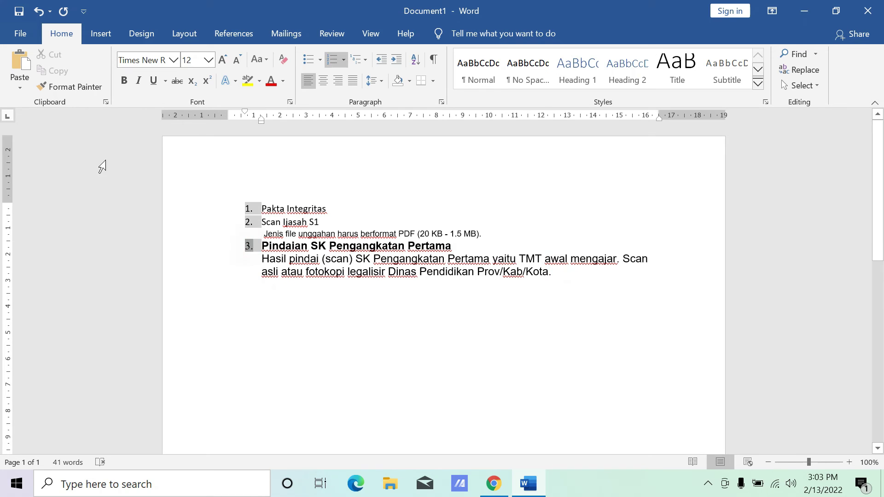
pyautogui.click(66, 87)
pyautogui.click(257, 293)
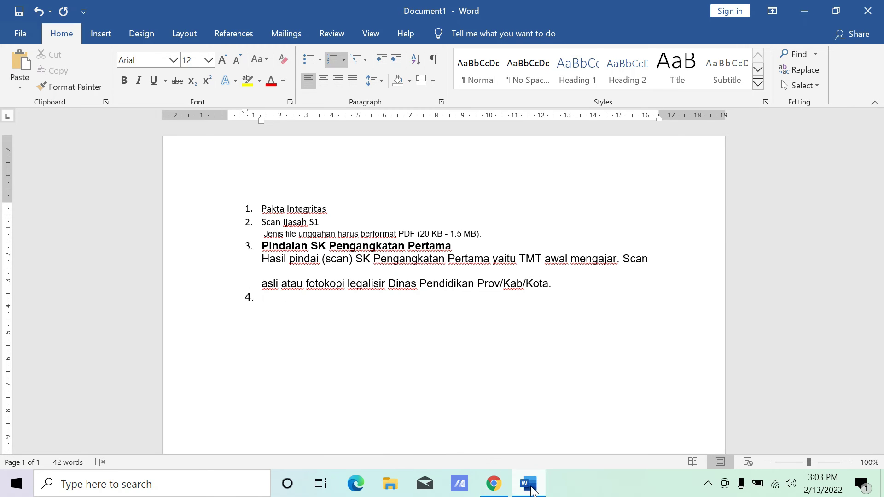
# Step: Copy the whole "Pindaian SK Pengangkatan/Kenaikan Pangkat Terakhir" entry from the browser and paste it at item 4 in Word
pyautogui.click(506, 483)
pyautogui.moveTo(71, 237); pyautogui.dragTo(188, 250)
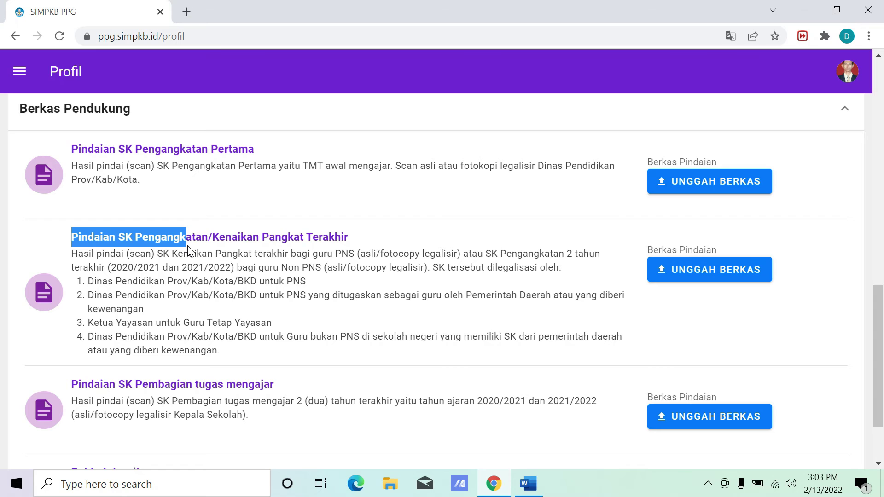
pyautogui.moveTo(188, 250); pyautogui.dragTo(223, 353)
pyautogui.rightClick(188, 268)
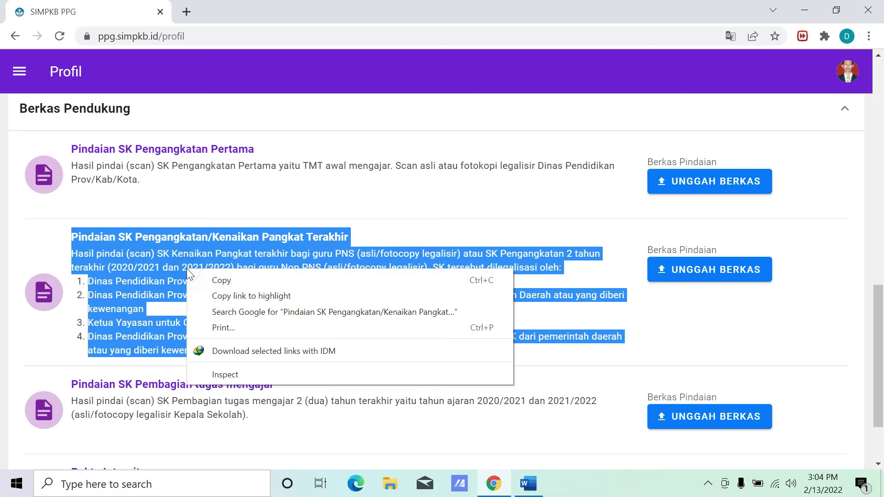
pyautogui.click(216, 278)
pyautogui.click(529, 483)
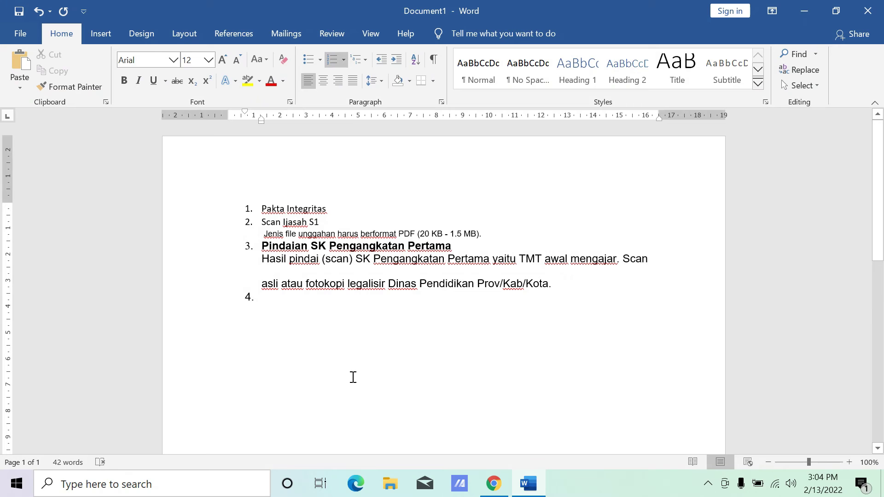
pyautogui.hotkey('ctrl', 'v')
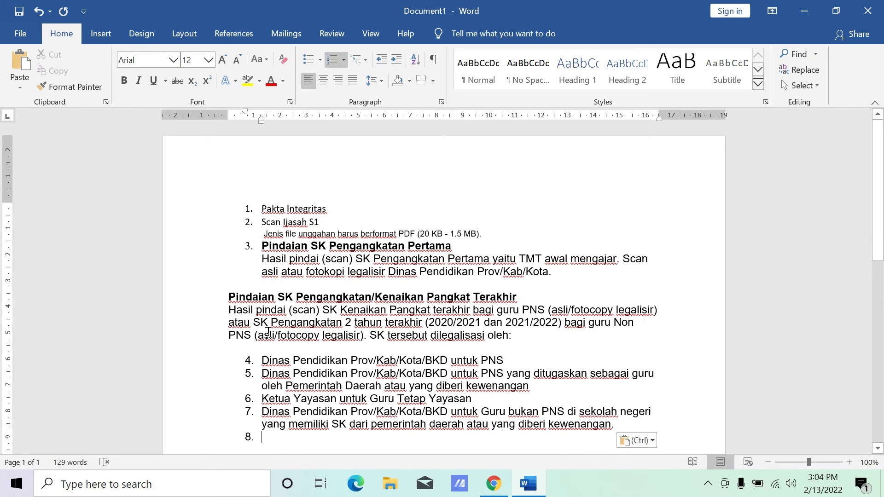
# Step: Remove the list numbers from the four legalising authority lines in the pasted entry, keeping them as indented text
pyautogui.click(268, 356)
pyautogui.press('BackSpace')
pyautogui.click(265, 372)
pyautogui.press('BackSpace')
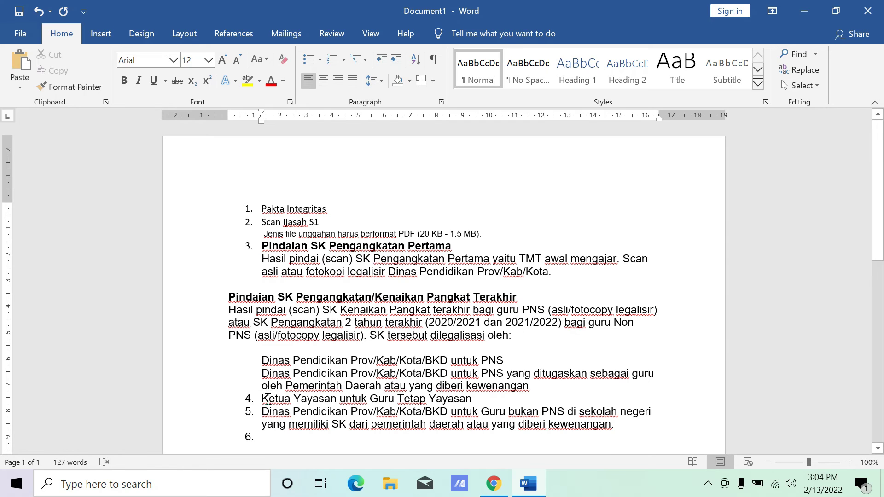
pyautogui.click(265, 399)
pyautogui.press('BackSpace')
pyautogui.click(261, 409)
pyautogui.press('BackSpace')
# Step: Apply item 3's list numbering to the "Pindaian SK Pengangkatan/Kenaikan Pangkat Terakhir" heading with the Format Painter and insert a blank line above it
pyautogui.click(247, 247)
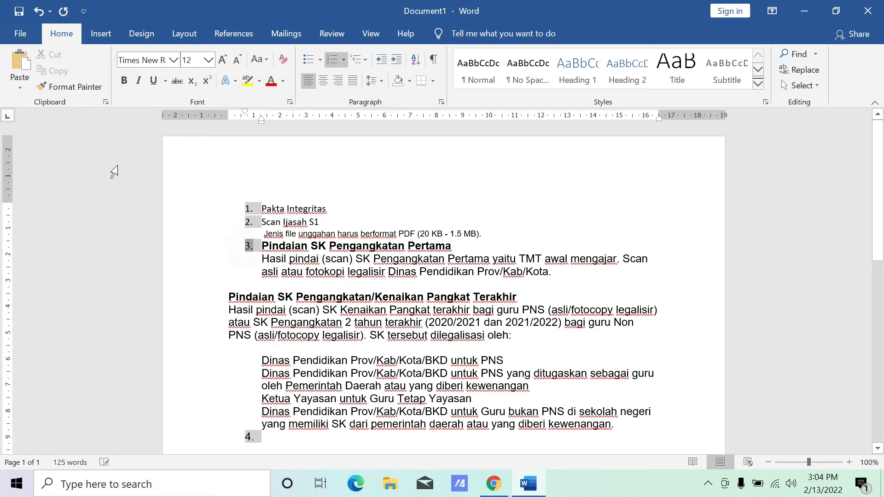
pyautogui.click(74, 86)
pyautogui.click(227, 295)
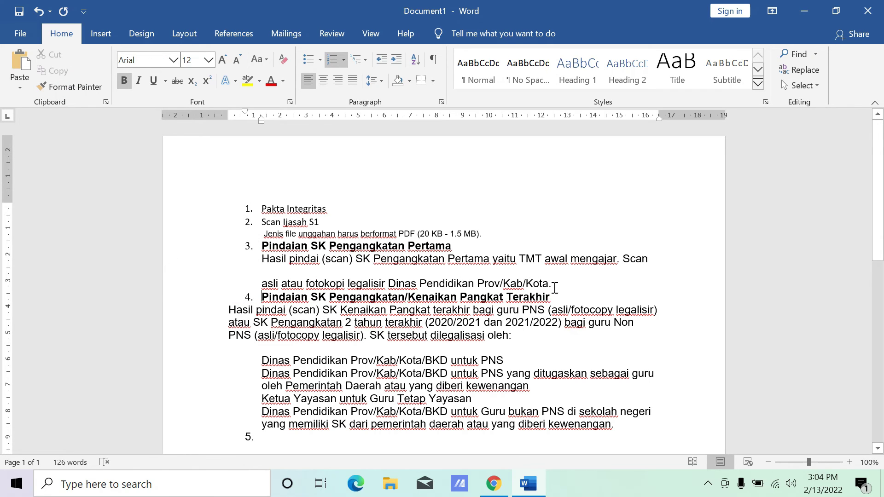
pyautogui.click(555, 288)
pyautogui.press('Return')
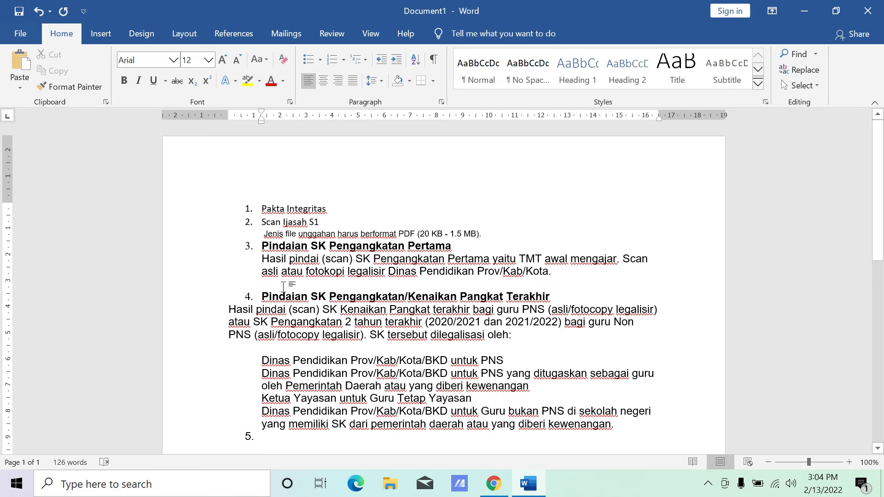
# Step: Try to apply the formatting of item 3's description to item 4's description paragraph with the Format Painter
pyautogui.click(227, 310)
pyautogui.click(304, 258)
pyautogui.click(70, 86)
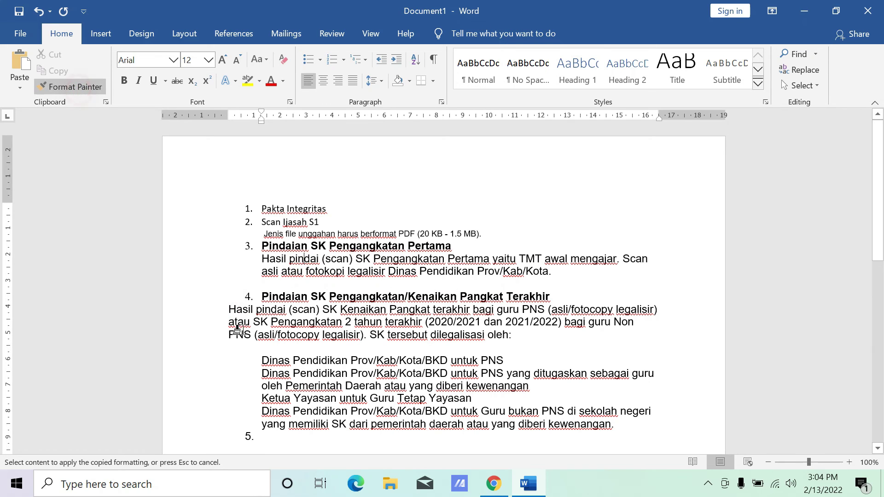
pyautogui.moveTo(258, 309); pyautogui.dragTo(264, 338)
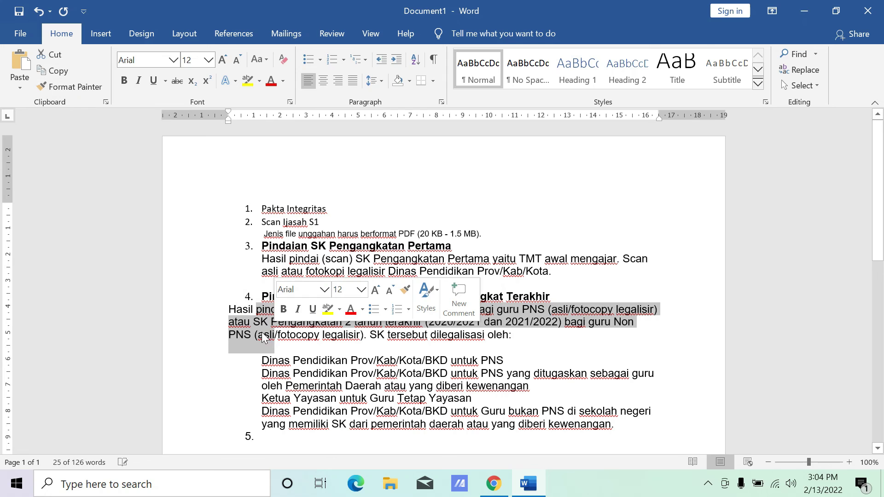
# Step: Indent item 4's whole description paragraph to line up with its heading text
pyautogui.click(230, 309)
pyautogui.press('Tab')
pyautogui.press('Tab')
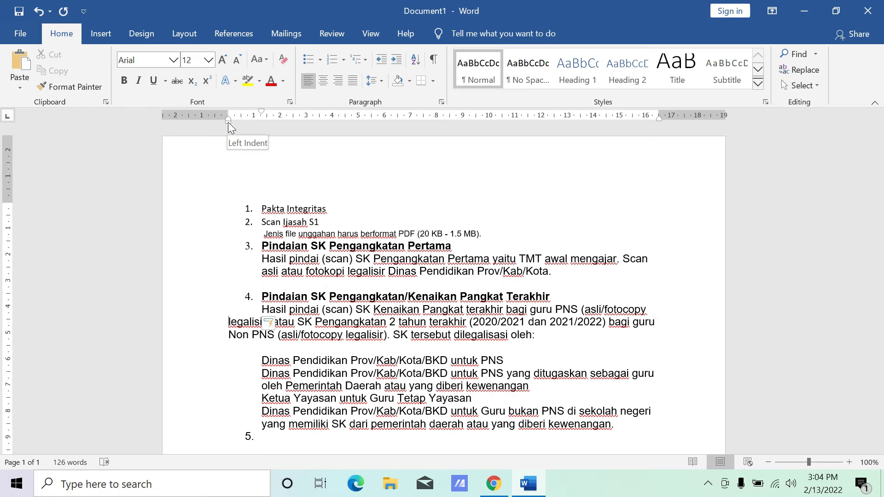
pyautogui.hotkey('ctrl', 'z')
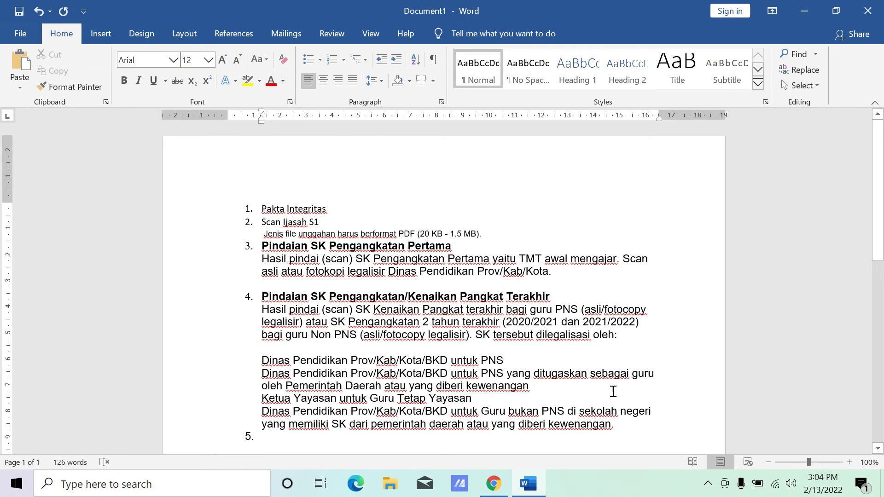
# Step: Add an unnumbered blank line after item 4's last authority line and place the cursor before the first authority line
pyautogui.click(631, 425)
pyautogui.press('Return')
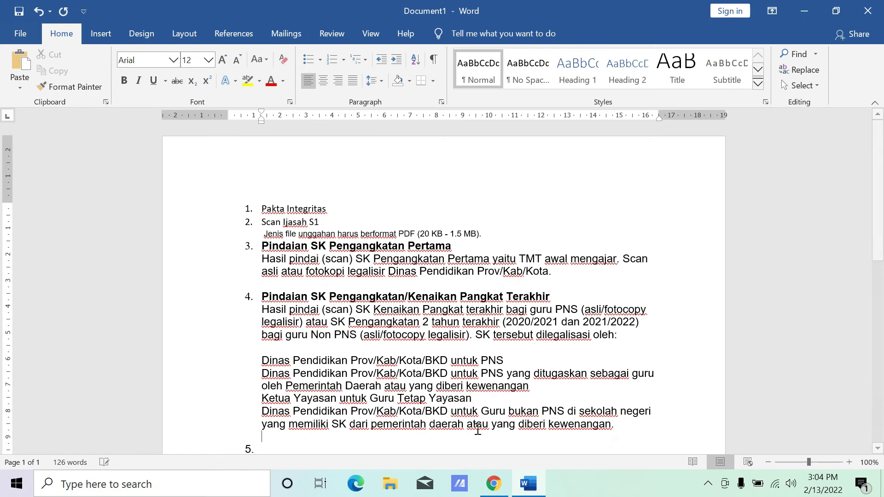
pyautogui.click(261, 359)
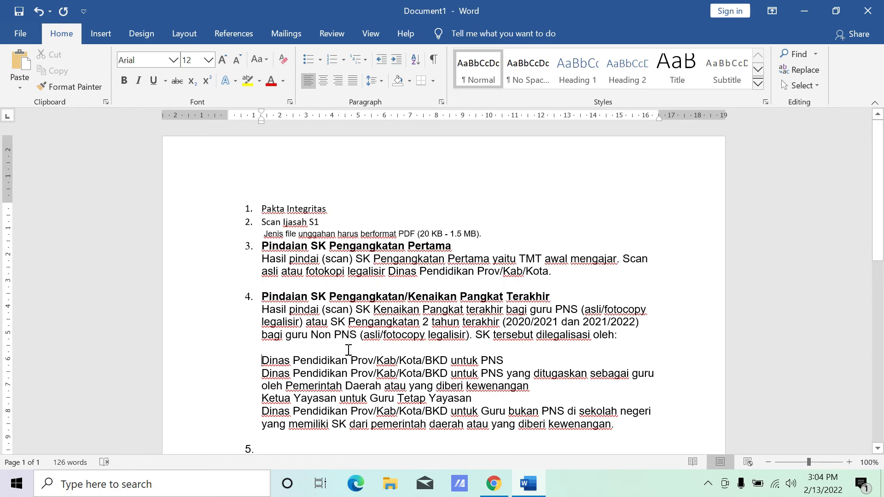
pyautogui.click(263, 308)
pyautogui.press('Return')
pyautogui.press('Return')
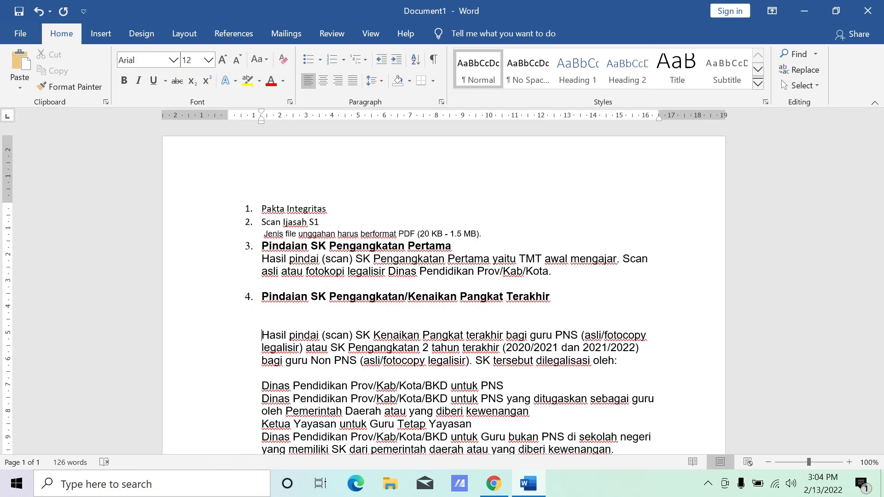
pyautogui.press('Delete')
pyautogui.press('Delete')
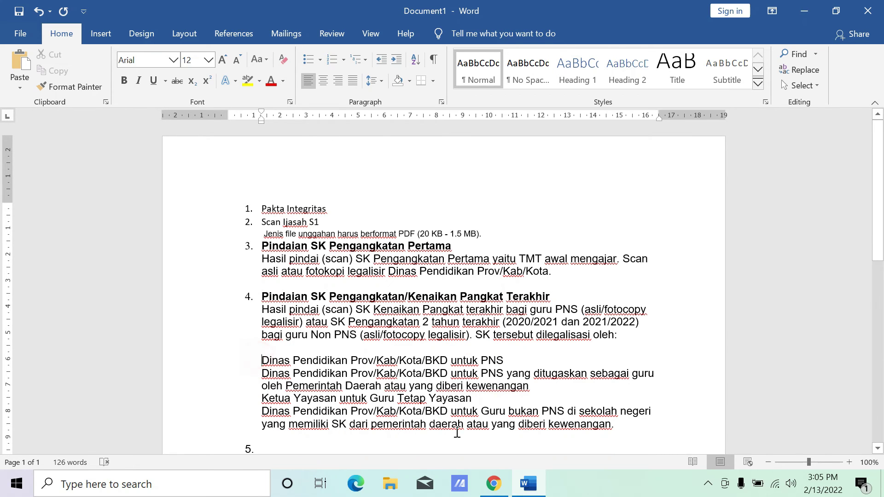
# Step: Switch to the SIMPKB profile page and examine the SK Kenaikan Pangkat requirements for PNS teachers and the authorities that must legalise it
pyautogui.click(529, 483)
pyautogui.click(165, 307)
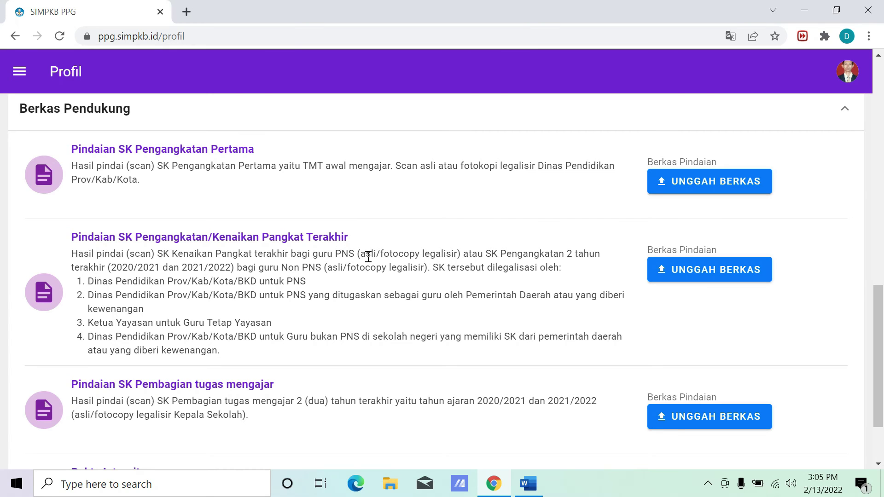
pyautogui.moveTo(158, 255); pyautogui.dragTo(355, 253)
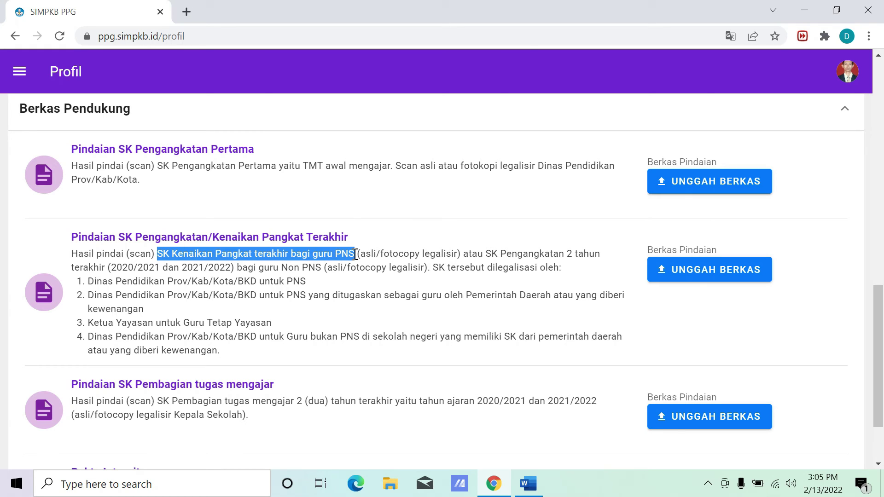
pyautogui.moveTo(355, 254); pyautogui.dragTo(377, 251)
pyautogui.click(377, 252)
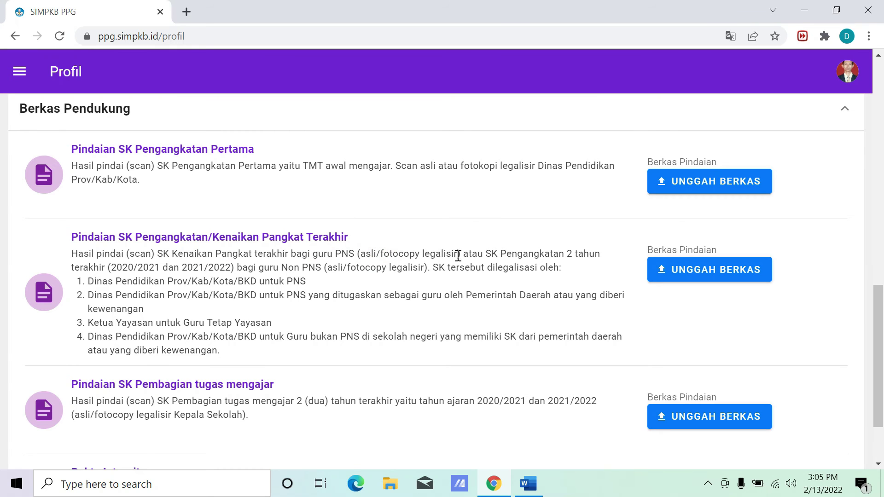
pyautogui.moveTo(456, 257); pyautogui.dragTo(385, 256)
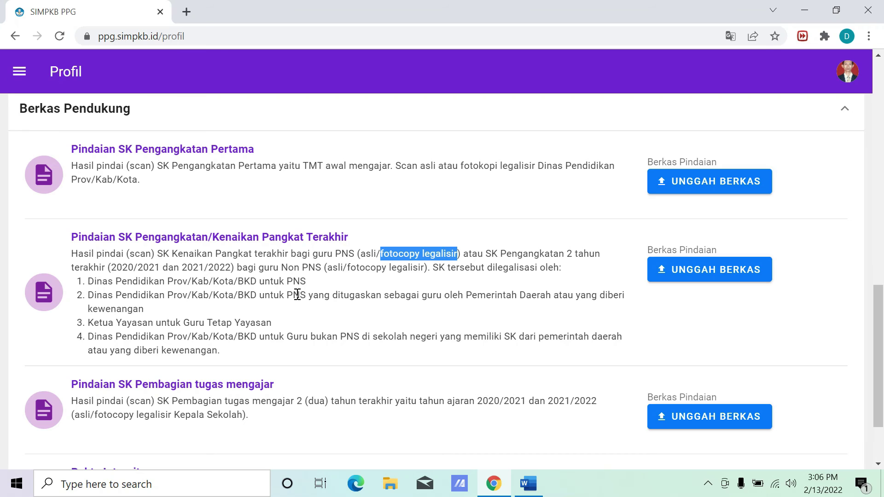
pyautogui.click(272, 283)
pyautogui.moveTo(176, 282); pyautogui.dragTo(179, 281)
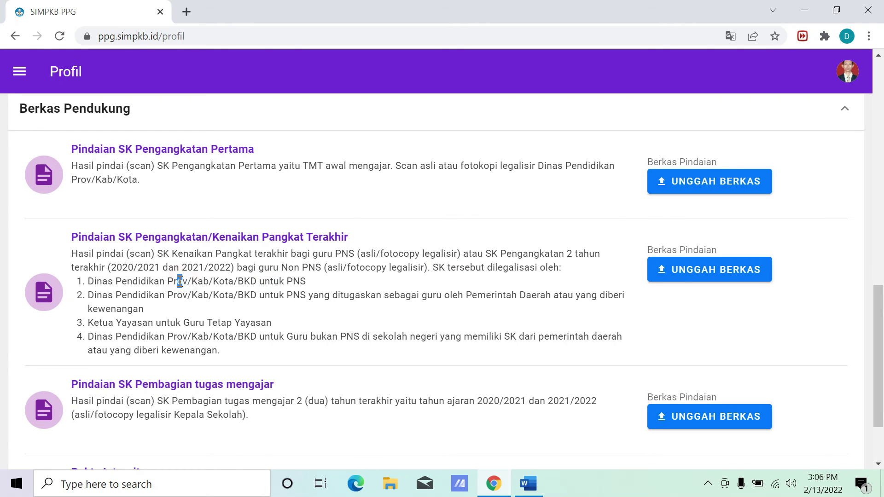
pyautogui.click(177, 299)
# Step: Examine the SK Pengangkatan requirements for Non PNS teachers, covering the 2020/2021 and 2021/2022 years, asli/fotocopy legalisir and the Ketua Yayasan entry
pyautogui.moveTo(485, 253); pyautogui.dragTo(549, 255)
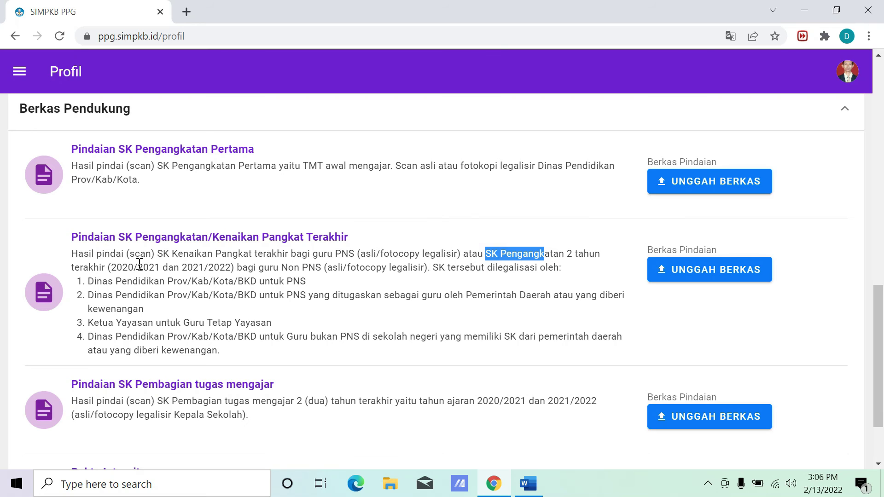
pyautogui.moveTo(109, 267); pyautogui.dragTo(196, 267)
pyautogui.moveTo(347, 267); pyautogui.dragTo(330, 270)
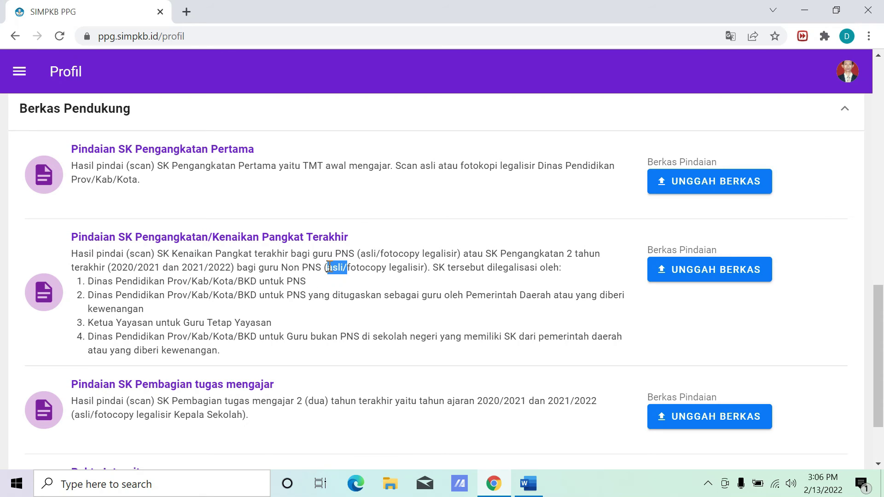
pyautogui.click(351, 268)
pyautogui.moveTo(87, 324); pyautogui.dragTo(227, 324)
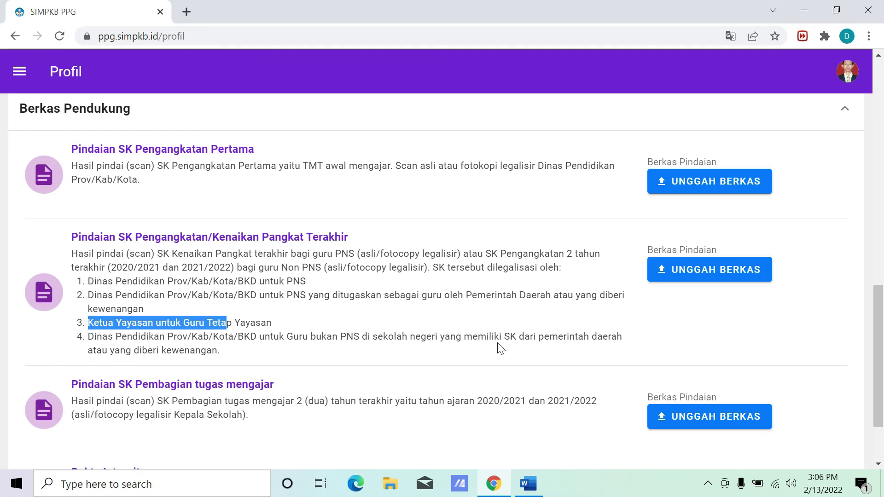
pyautogui.click(94, 338)
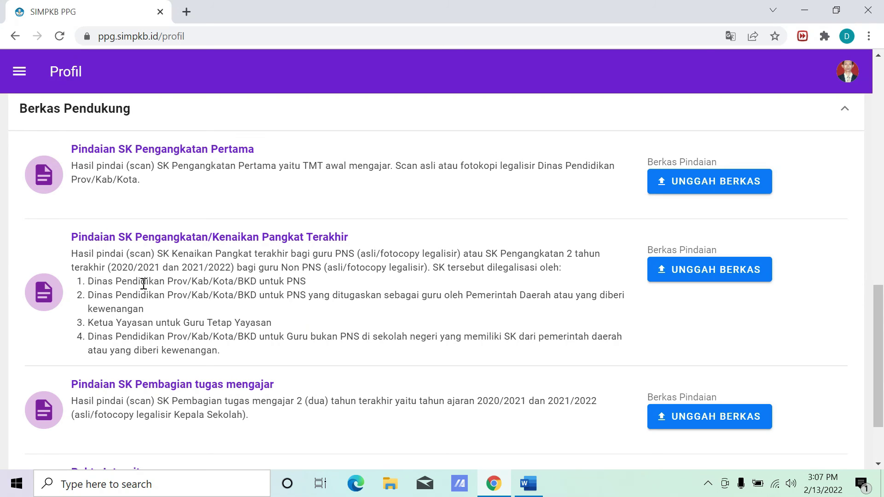
pyautogui.moveTo(117, 267); pyautogui.dragTo(137, 268)
pyautogui.moveTo(204, 268); pyautogui.dragTo(215, 268)
pyautogui.click(264, 338)
# Step: Copy the "Pindaian SK Pembagian tugas mengajar" heading and description from the profile page and paste them at item 5 in Word
pyautogui.moveTo(878, 354); pyautogui.dragTo(878, 386)
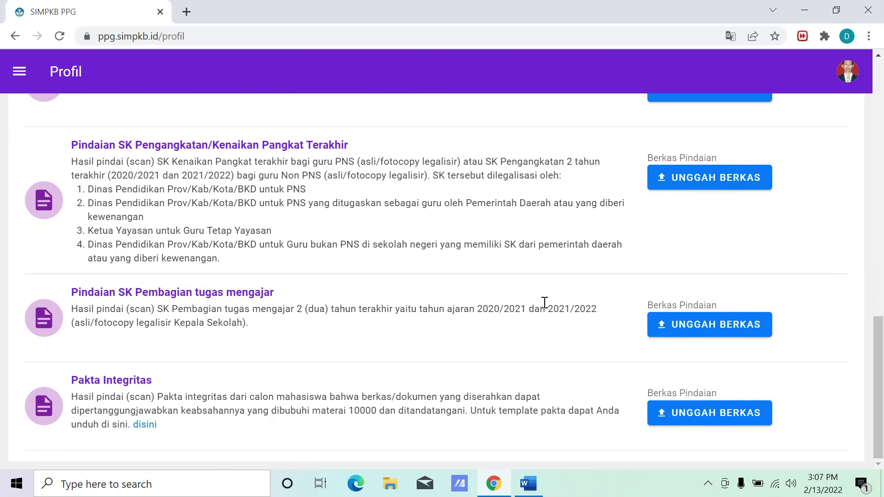
pyautogui.moveTo(274, 295); pyautogui.dragTo(71, 295)
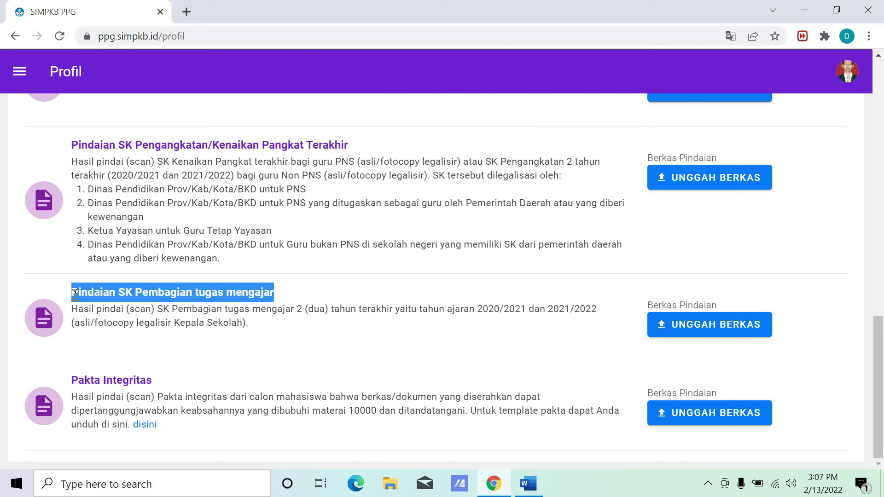
pyautogui.click(75, 295)
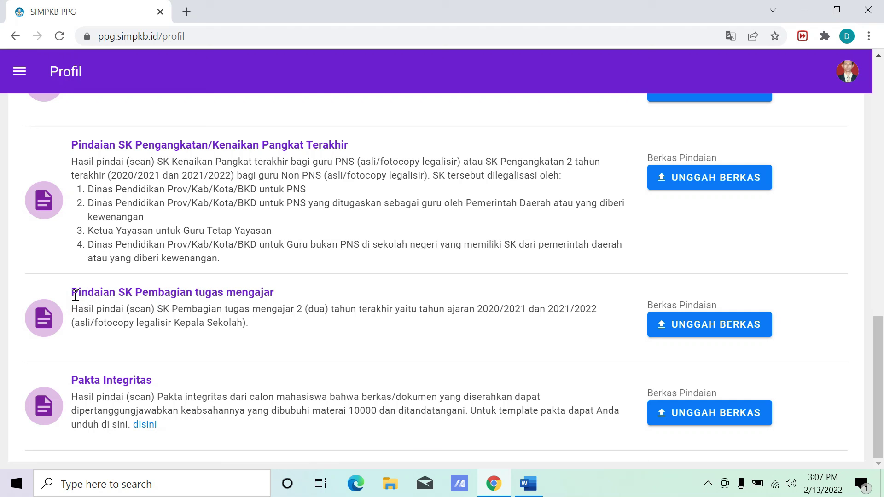
pyautogui.moveTo(72, 292); pyautogui.dragTo(259, 327)
pyautogui.hotkey('ctrl', 'c')
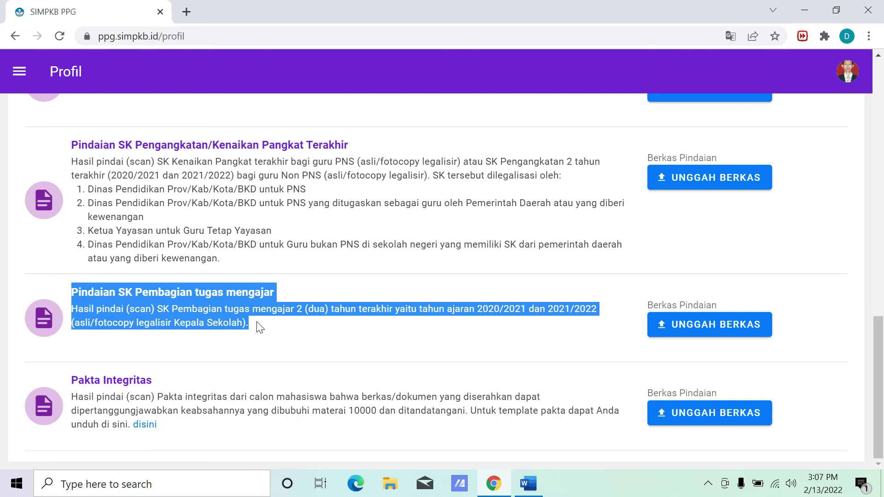
pyautogui.click(534, 484)
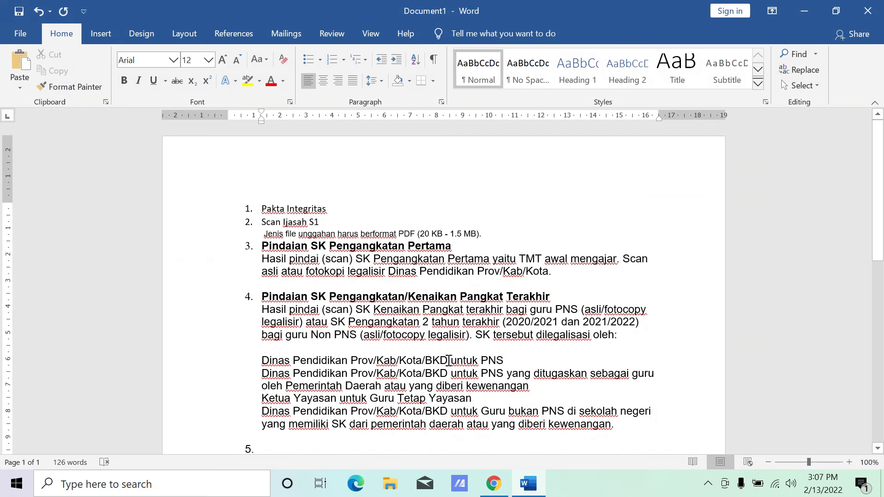
pyautogui.scroll(-5, 325, 294)
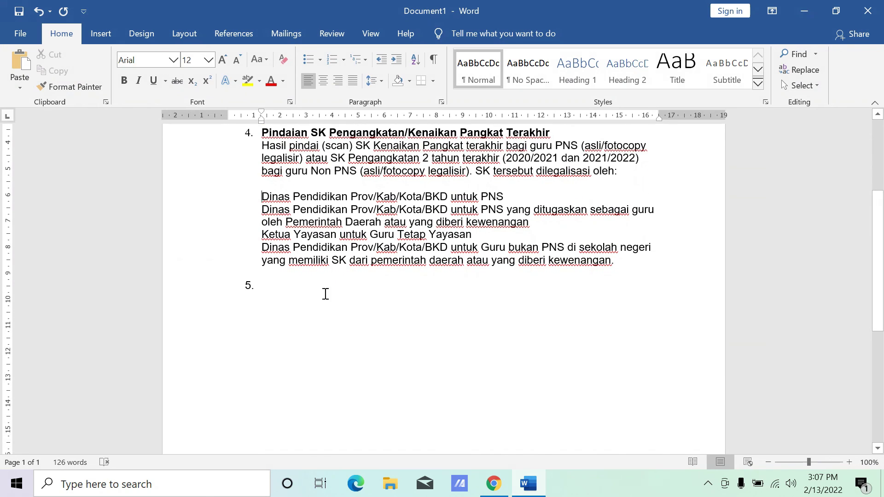
pyautogui.click(293, 281)
pyautogui.hotkey('ctrl', 'v')
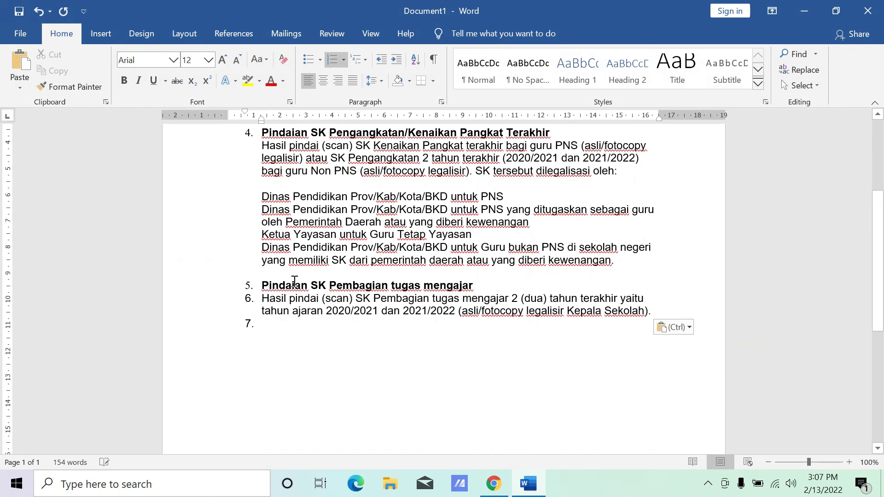
# Step: Remove the list number from item 5's description paragraph and add a blank line after it
pyautogui.click(266, 298)
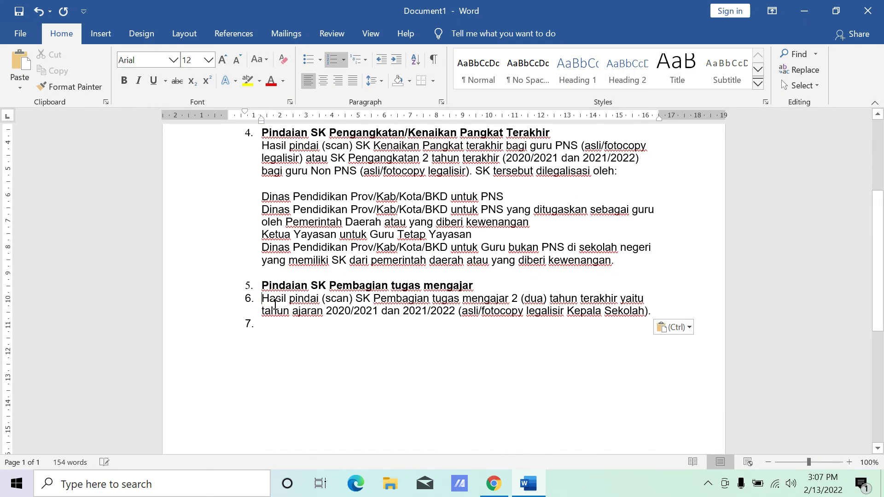
pyautogui.press('BackSpace')
pyautogui.click(654, 311)
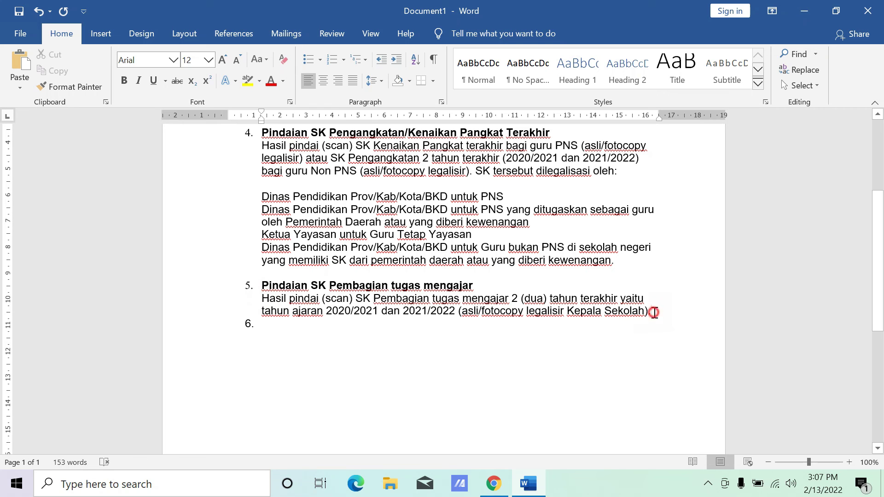
pyautogui.press('Return')
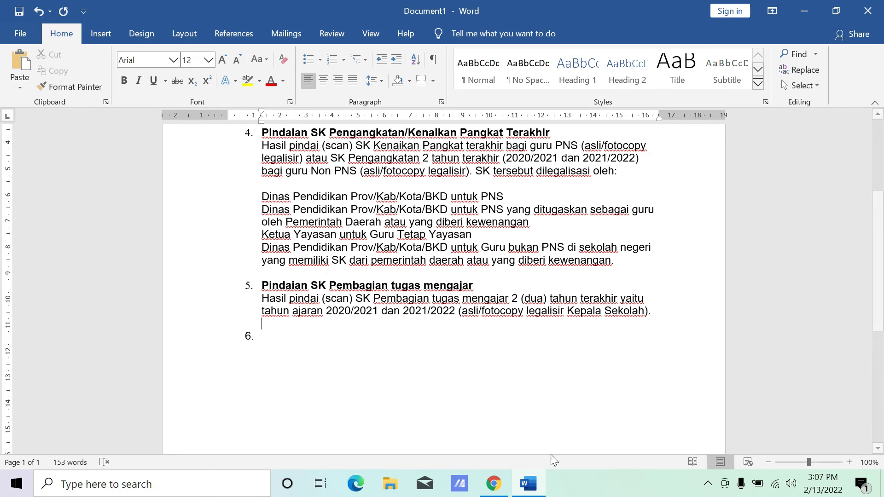
# Step: Delete the empty list item 6 and the blank line below item 5's description
pyautogui.click(528, 484)
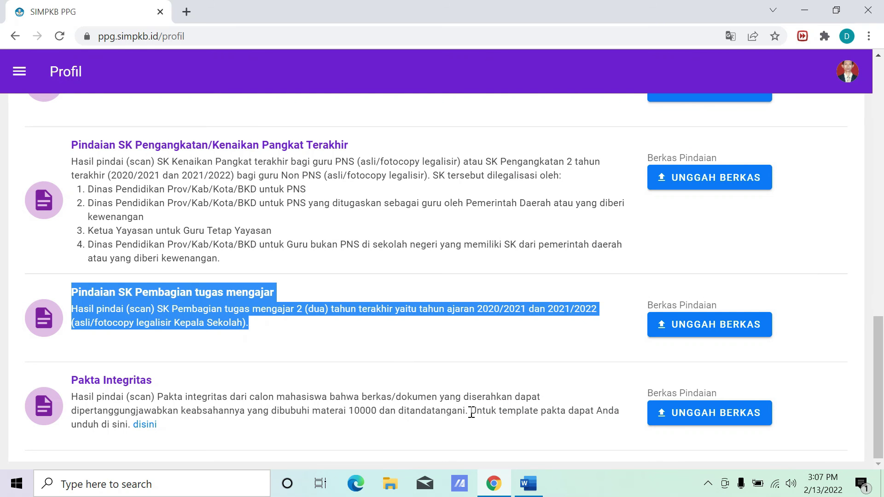
pyautogui.click(534, 489)
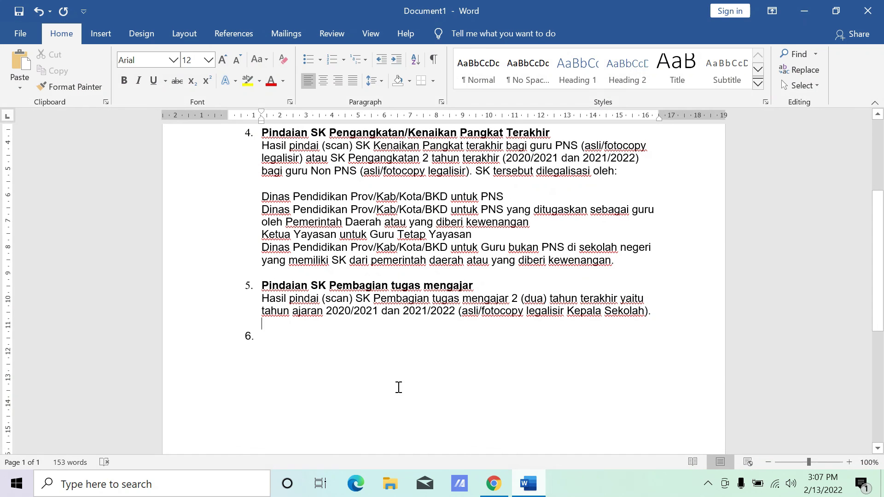
pyautogui.scroll(6, 732, 270)
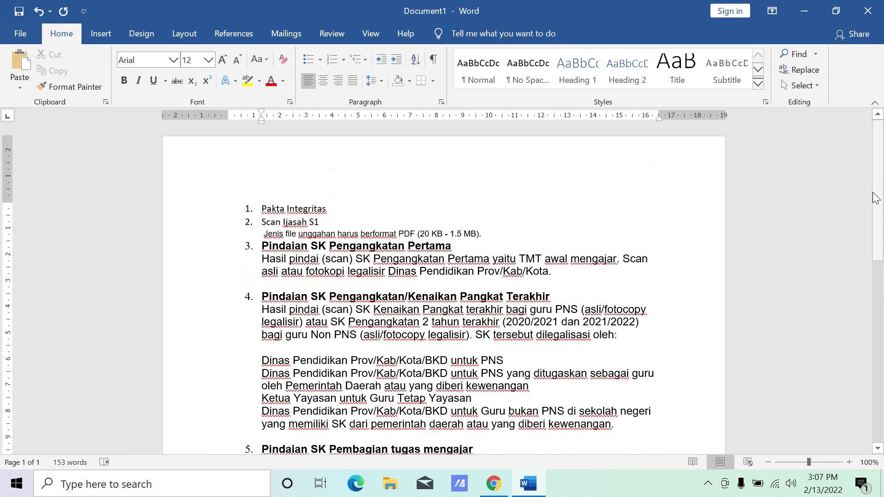
pyautogui.click(336, 214)
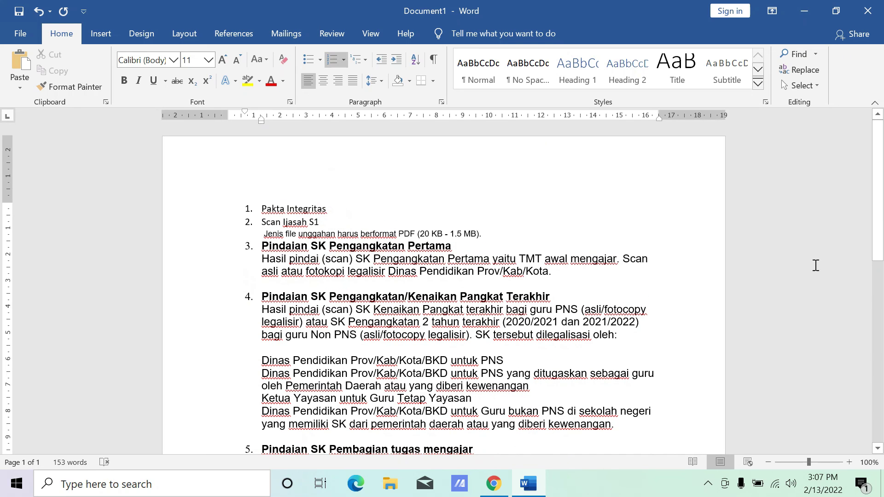
pyautogui.moveTo(880, 266); pyautogui.dragTo(881, 304)
pyautogui.click(295, 424)
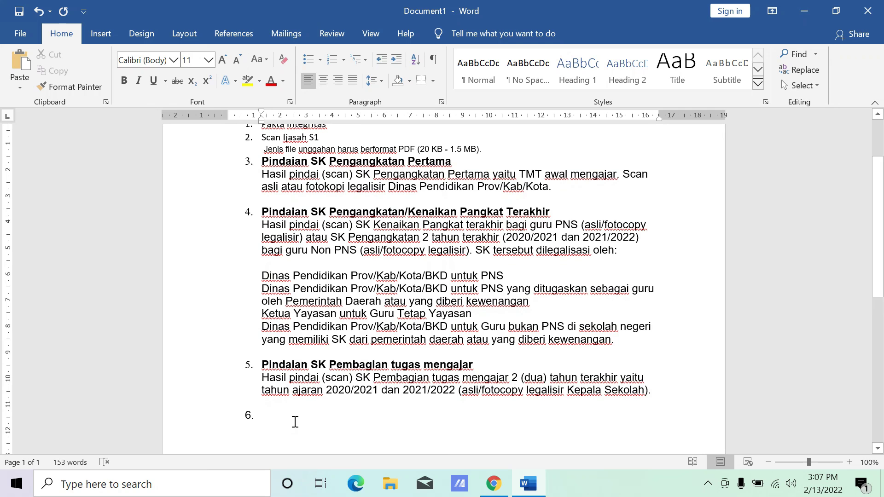
pyautogui.press('BackSpace')
pyautogui.press('BackSpace')
pyautogui.press('BackSpace')
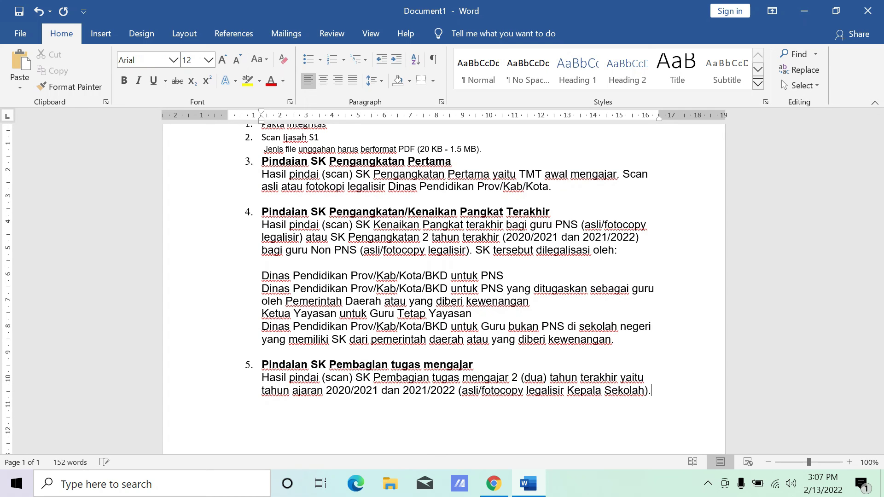
# Step: Return to the SIMPKB profile page, collapse the Berkas Pendukung section and review the Prasyarat Kelengkapan Data status table
pyautogui.moveTo(883, 263)
pyautogui.mouseDown()
pyautogui.moveTo(879, 256)
pyautogui.moveTo(880, 316)
pyautogui.moveTo(879, 229)
pyautogui.moveTo(879, 268)
pyautogui.mouseUp()
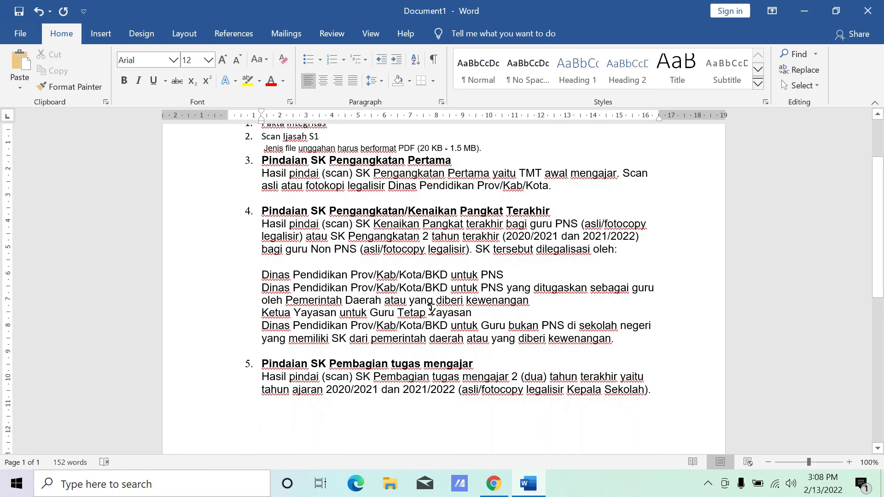
pyautogui.click(262, 274)
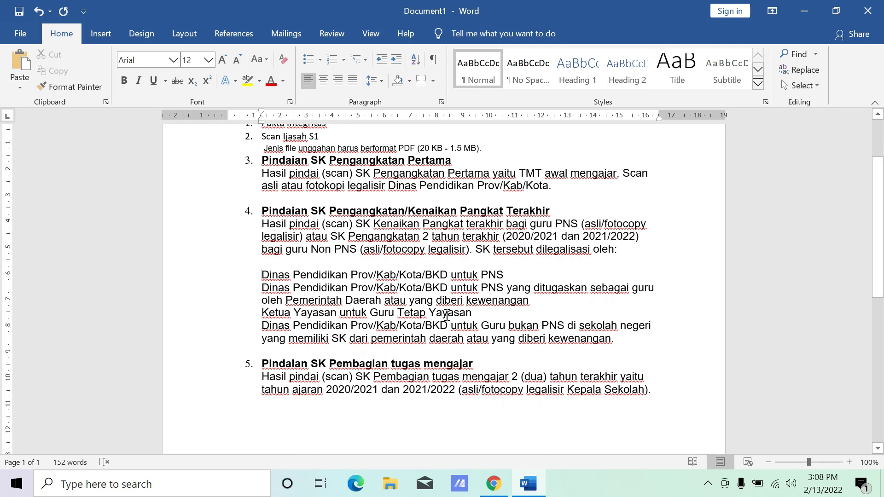
pyautogui.click(534, 487)
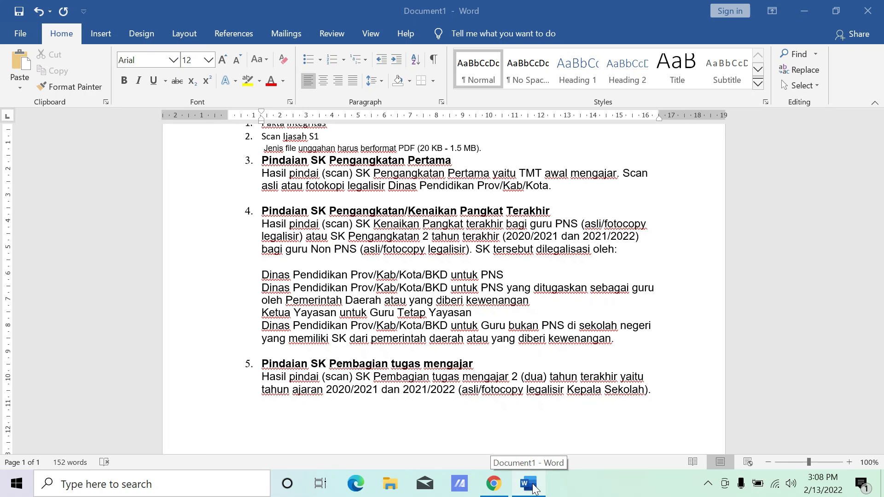
pyautogui.click(533, 487)
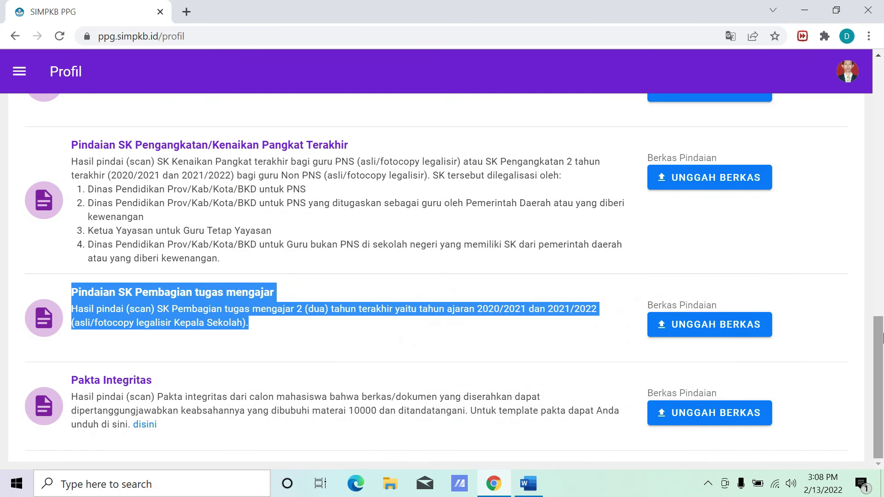
pyautogui.click(880, 372)
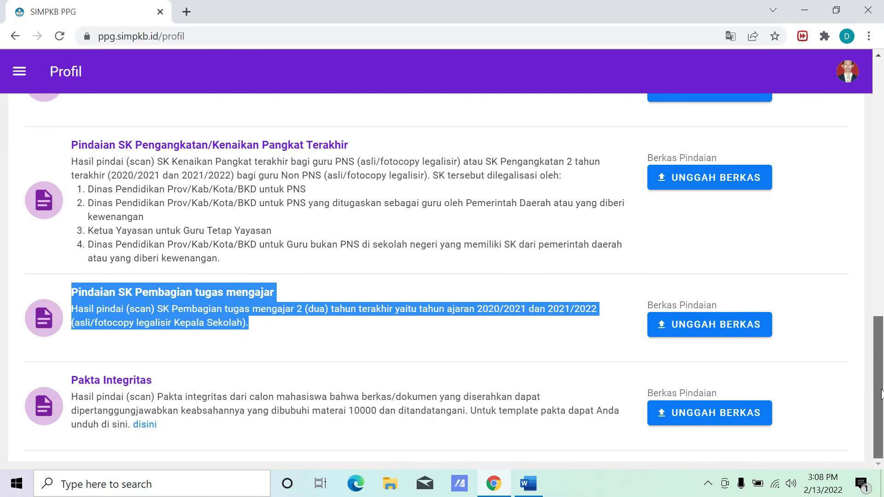
pyautogui.click(838, 317)
pyautogui.moveTo(878, 359); pyautogui.dragTo(883, 235)
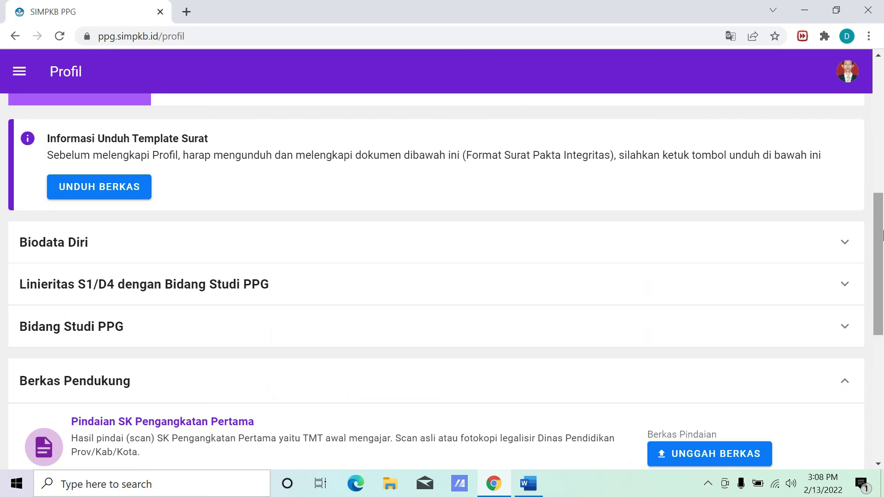
pyautogui.click(799, 375)
pyautogui.moveTo(881, 337); pyautogui.dragTo(880, 202)
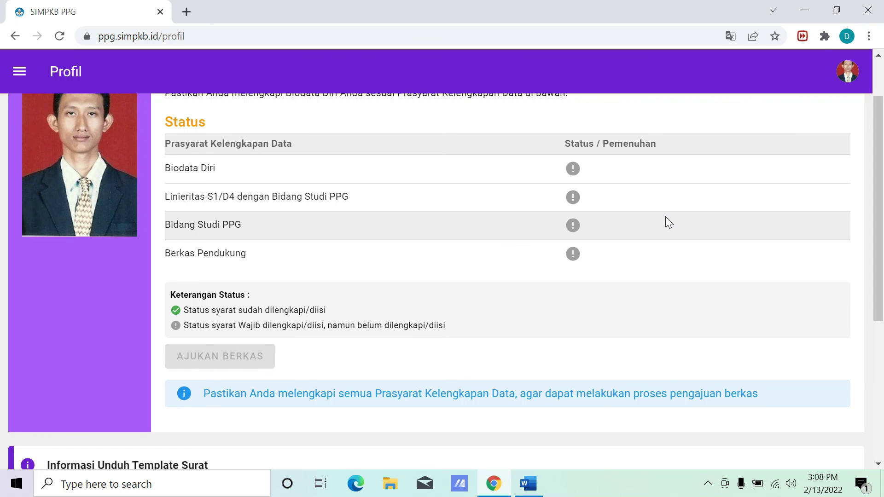
pyautogui.moveTo(882, 217); pyautogui.dragTo(882, 219)
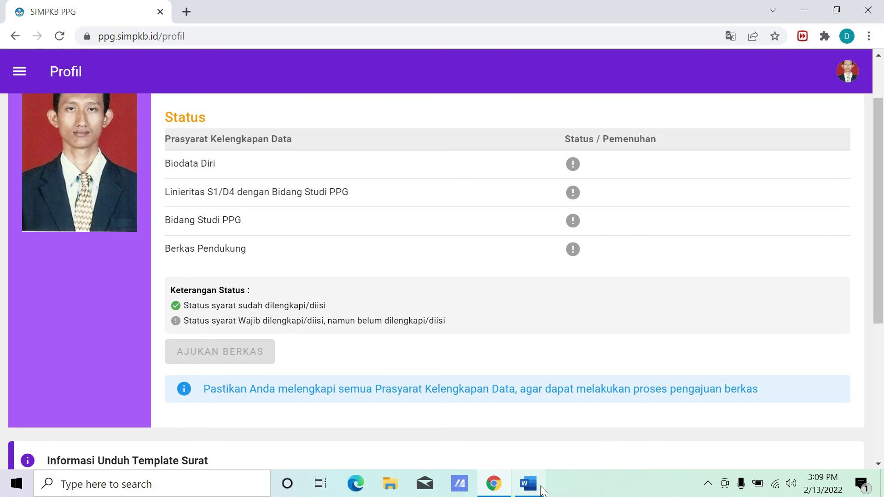
# Step: Check the requirements list in Word, minimize it and view the beginning of the SIMPKB profile page with the Biodata Diri status
pyautogui.moveTo(537, 490)
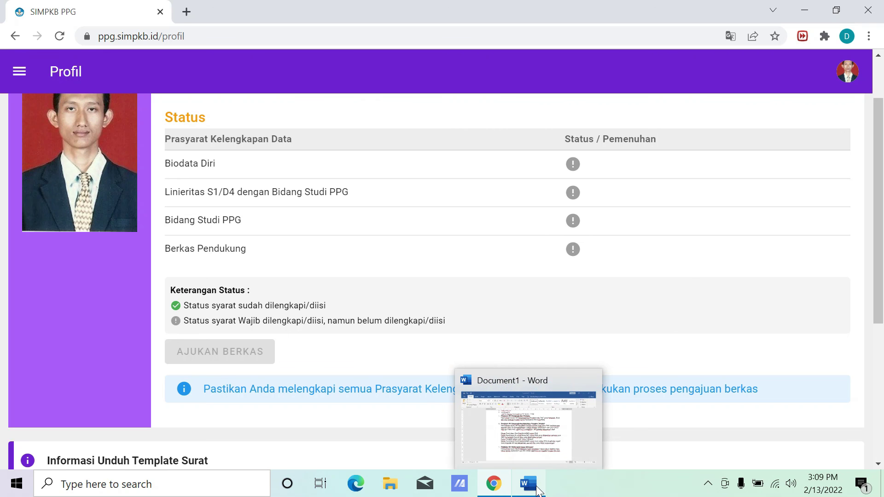
pyautogui.click(537, 490)
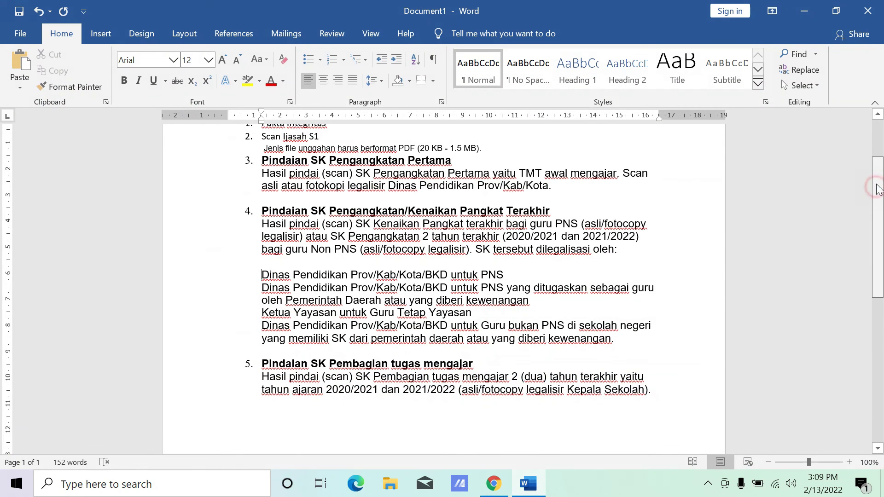
pyautogui.moveTo(878, 189)
pyautogui.mouseDown()
pyautogui.moveTo(877, 161)
pyautogui.moveTo(879, 201)
pyautogui.moveTo(880, 191)
pyautogui.mouseUp()
pyautogui.click(805, 11)
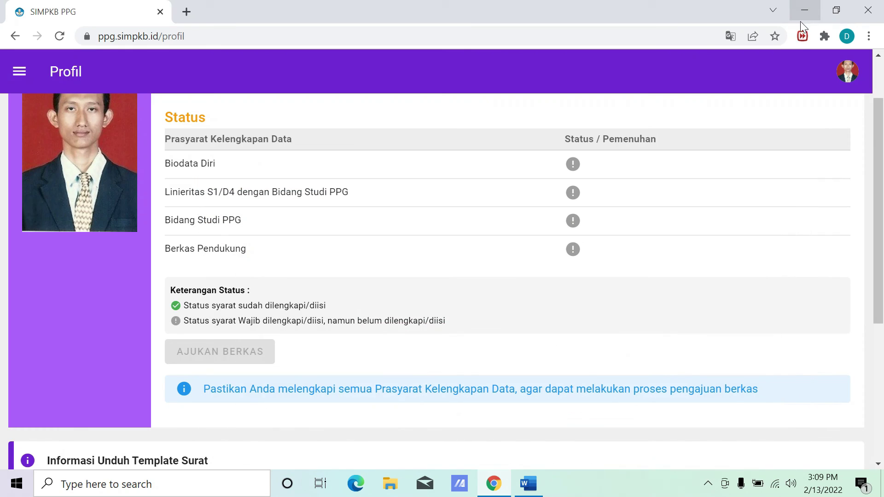
pyautogui.moveTo(880, 185); pyautogui.dragTo(880, 144)
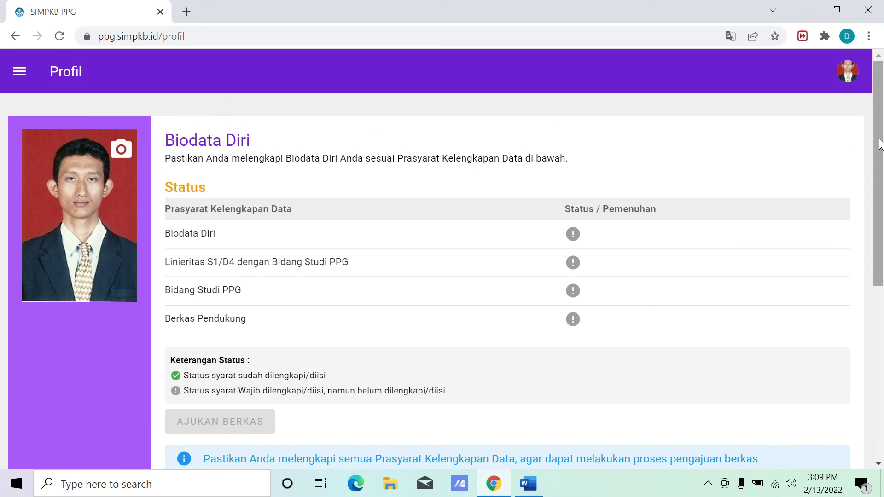